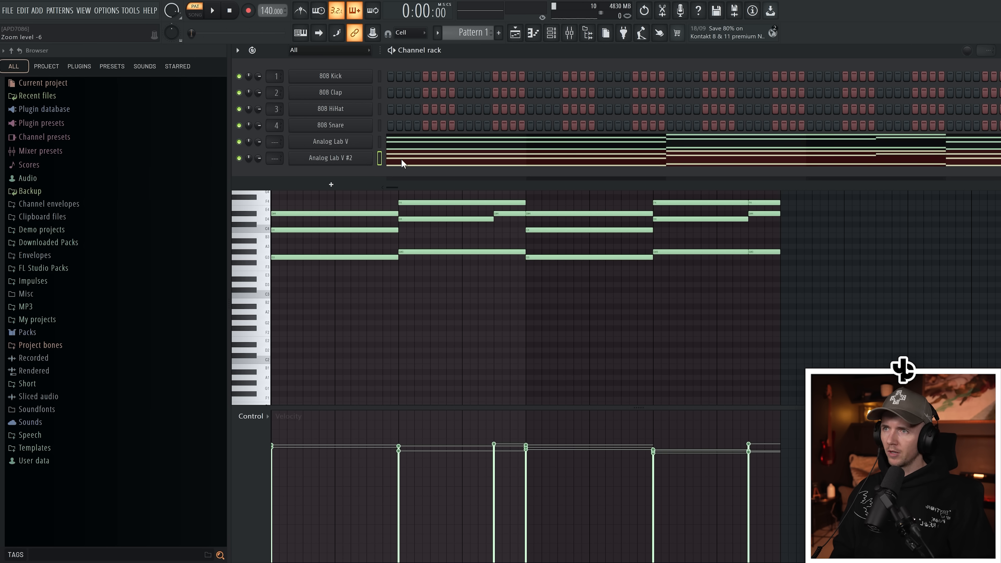
Step: Sort the Aurora UK Drill Bank presets by type, load String Support in Analog Lab V #2, and lower that channel's volume
{"action": "left_click", "coordinate": [402, 162]}
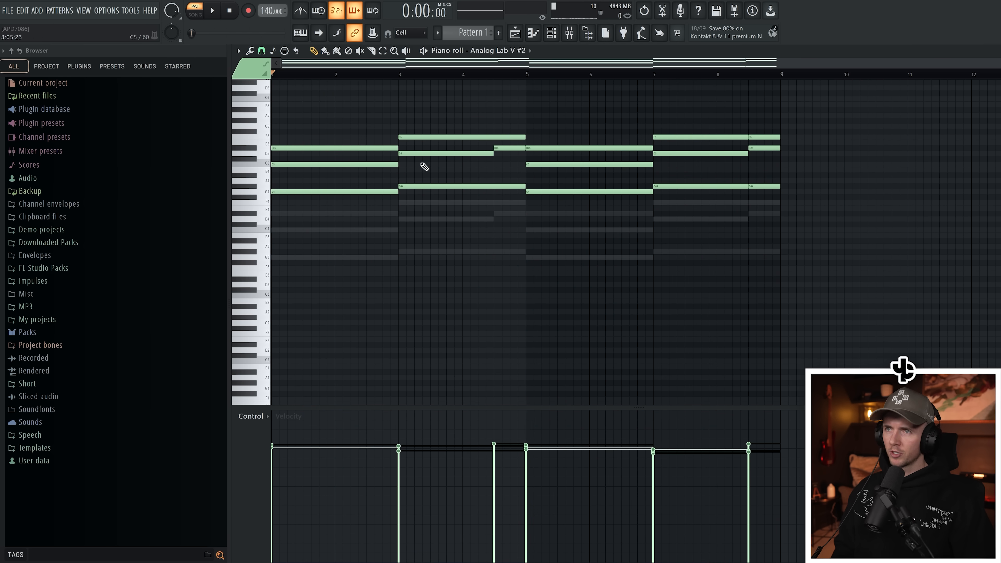
{"action": "left_click", "coordinate": [550, 34]}
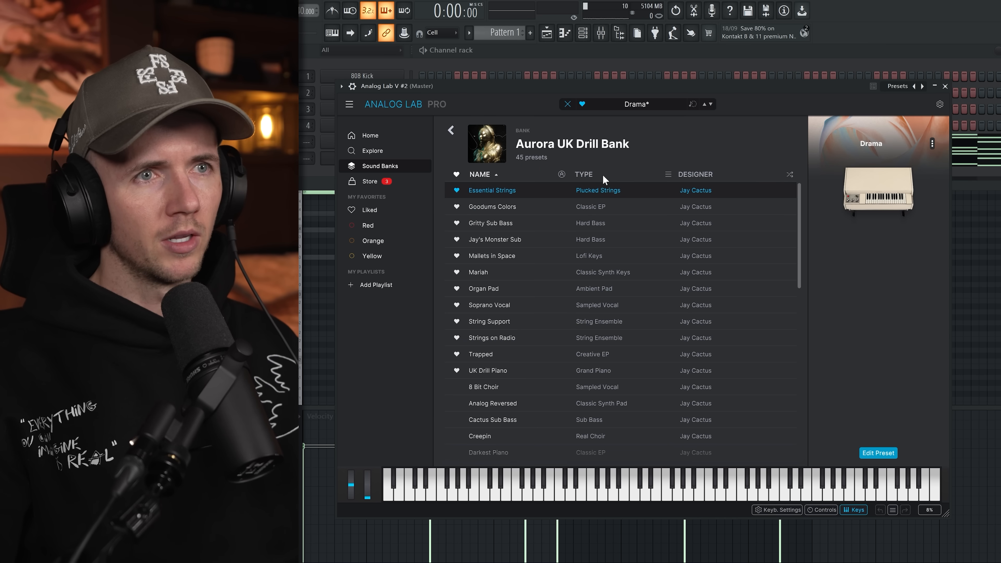
{"action": "left_click", "coordinate": [586, 174]}
{"action": "scroll", "coordinate": [584, 302], "scroll_direction": "down", "scroll_amount": 4}
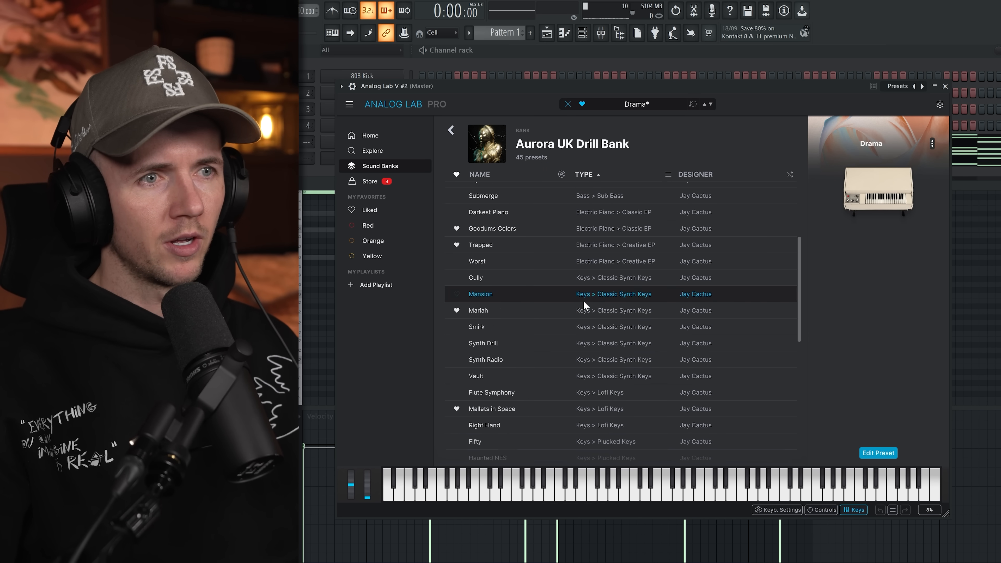
{"action": "scroll", "coordinate": [584, 301], "scroll_direction": "down", "scroll_amount": 5}
{"action": "left_click", "coordinate": [617, 360]}
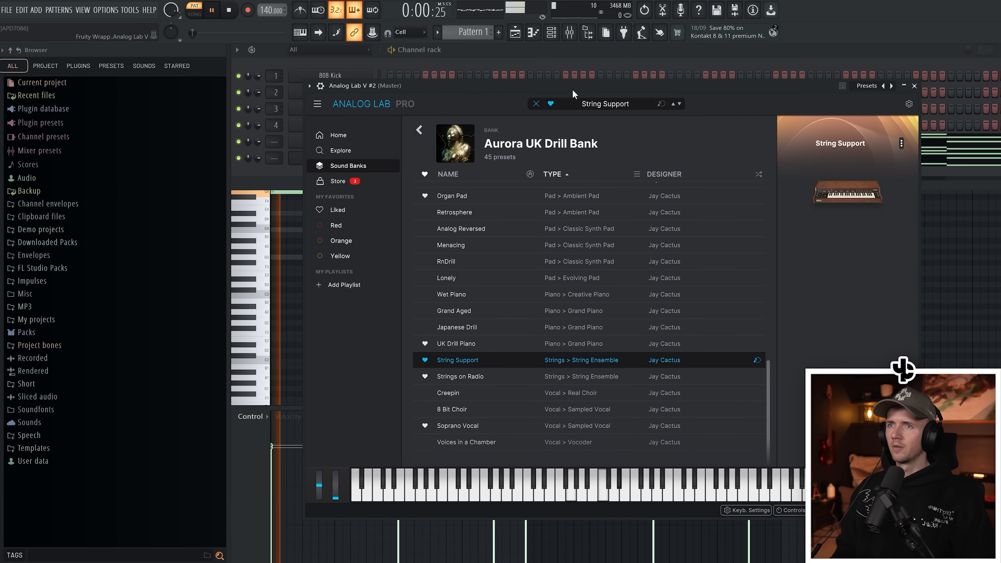
{"action": "left_click_drag", "start_coordinate": [572, 89], "coordinate": [690, 99]}
{"action": "left_click_drag", "start_coordinate": [255, 155], "coordinate": [254, 165]}
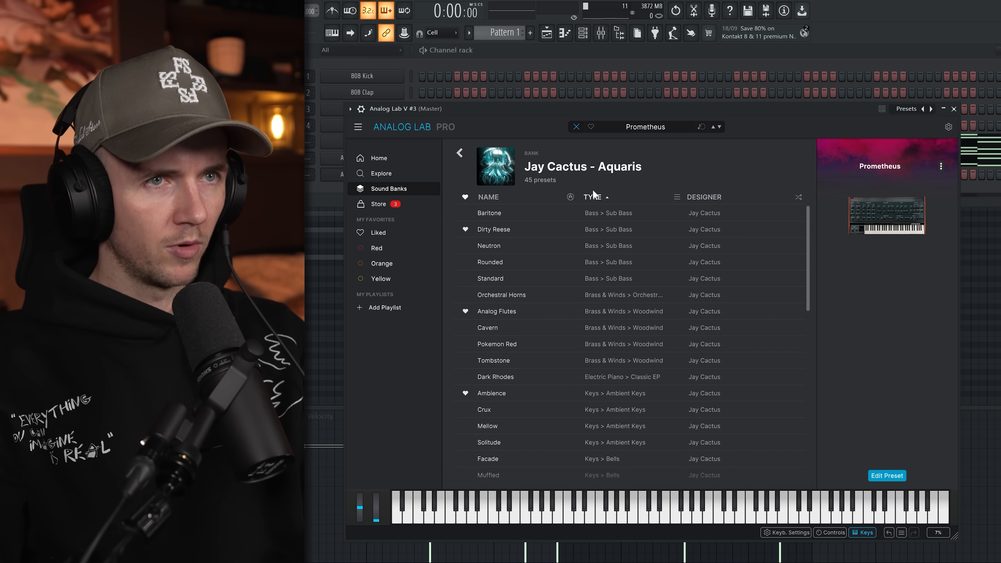
Step: Sort the Aquaris presets by type and add two-bar G#4 and G4 notes at bars 3 and 5 for Analog Lab V #3
{"action": "left_click", "coordinate": [597, 194]}
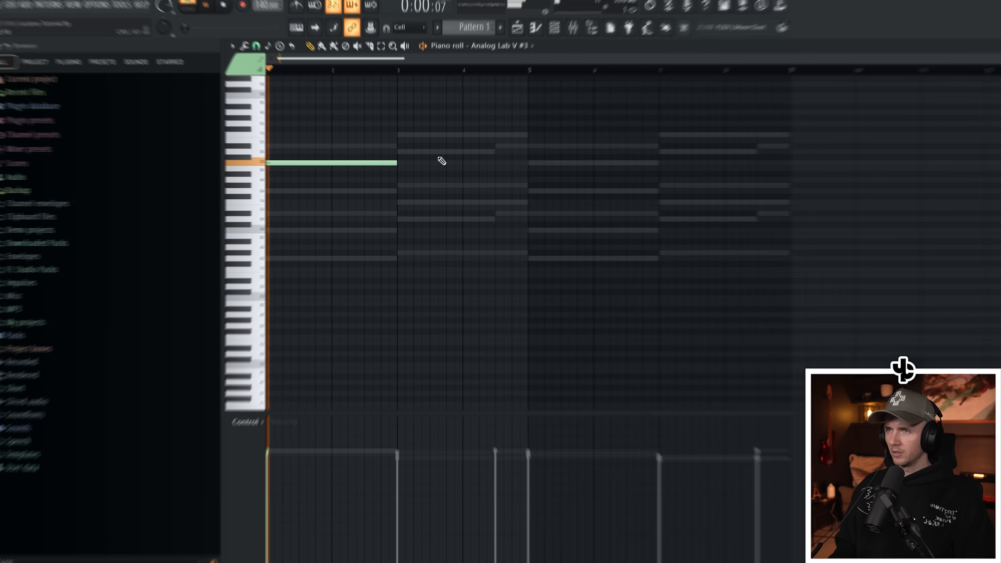
{"action": "left_click", "coordinate": [399, 184]}
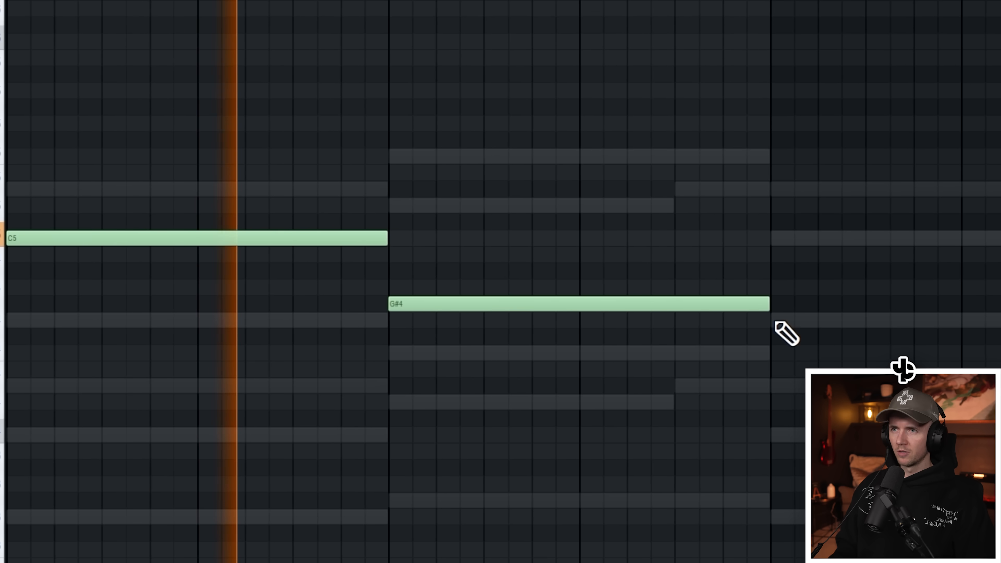
{"action": "left_click", "coordinate": [776, 323]}
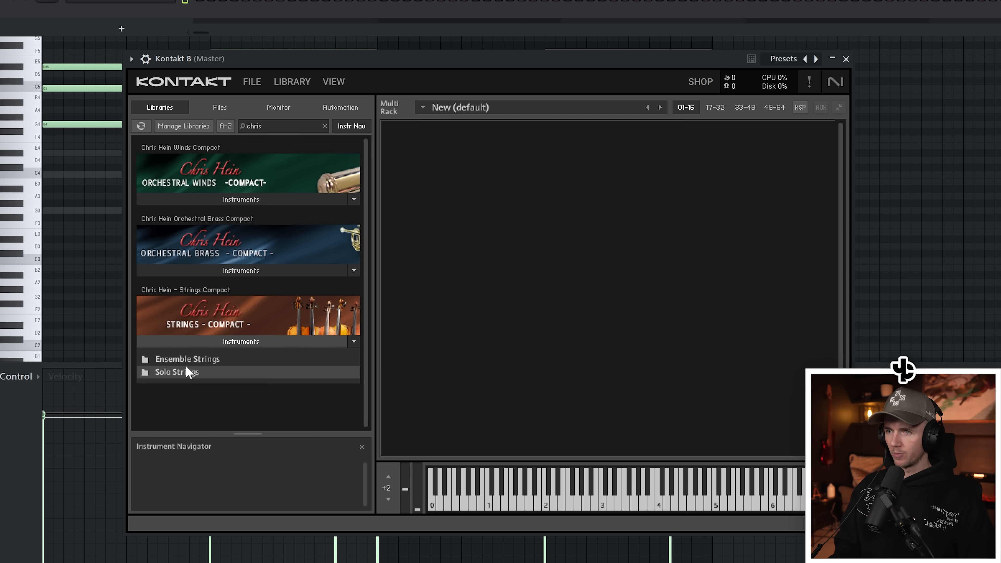
Step: Open Solo Strings in Chris Hein Strings Compact and continue the melody after G5 with D#5, D5 at bar 3, and D#5
{"action": "left_click", "coordinate": [177, 372]}
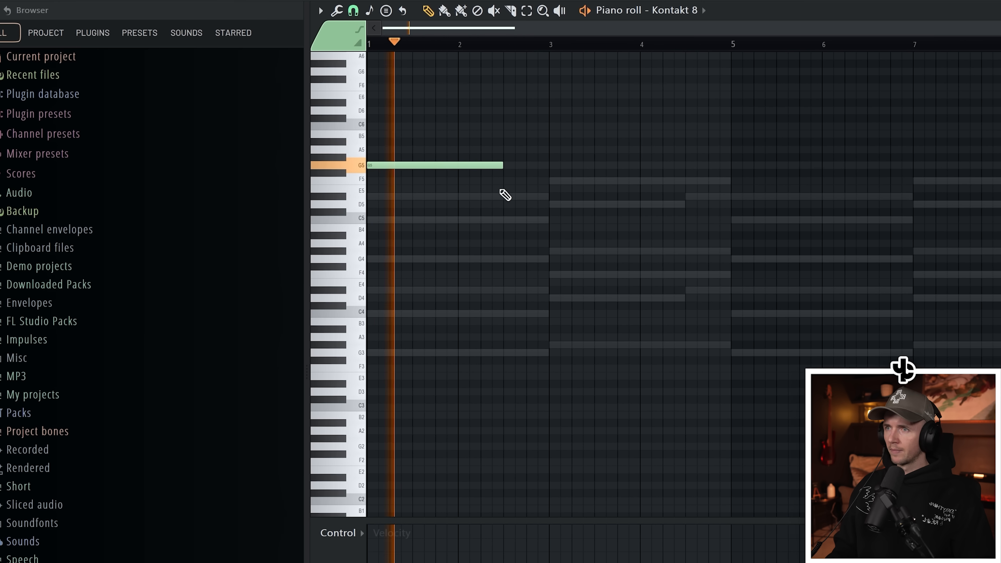
{"action": "left_click", "coordinate": [499, 195]}
{"action": "left_click", "coordinate": [514, 198]}
{"action": "key", "text": "p"}
{"action": "left_click_drag", "start_coordinate": [534, 198], "coordinate": [536, 211]}
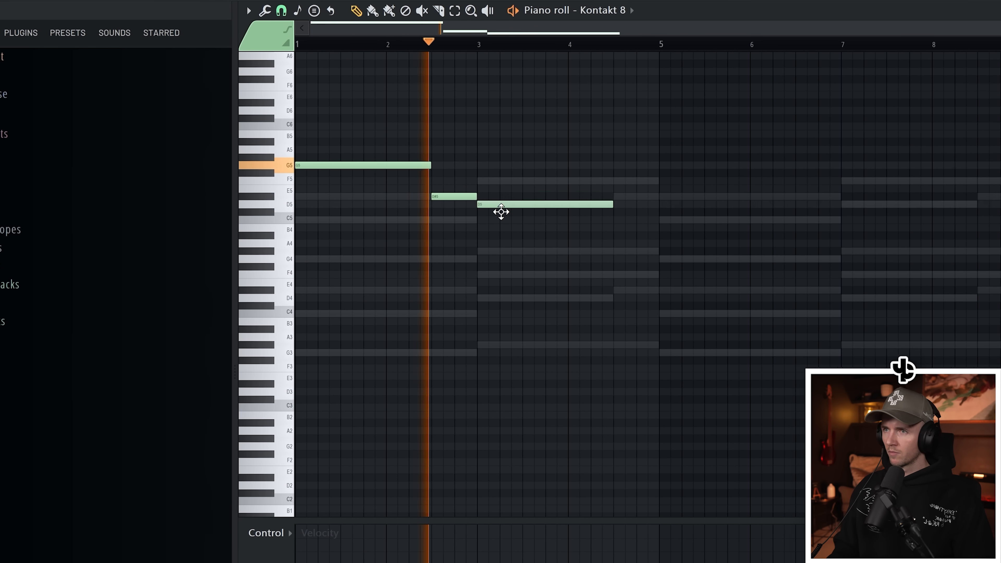
{"action": "left_click", "coordinate": [583, 196]}
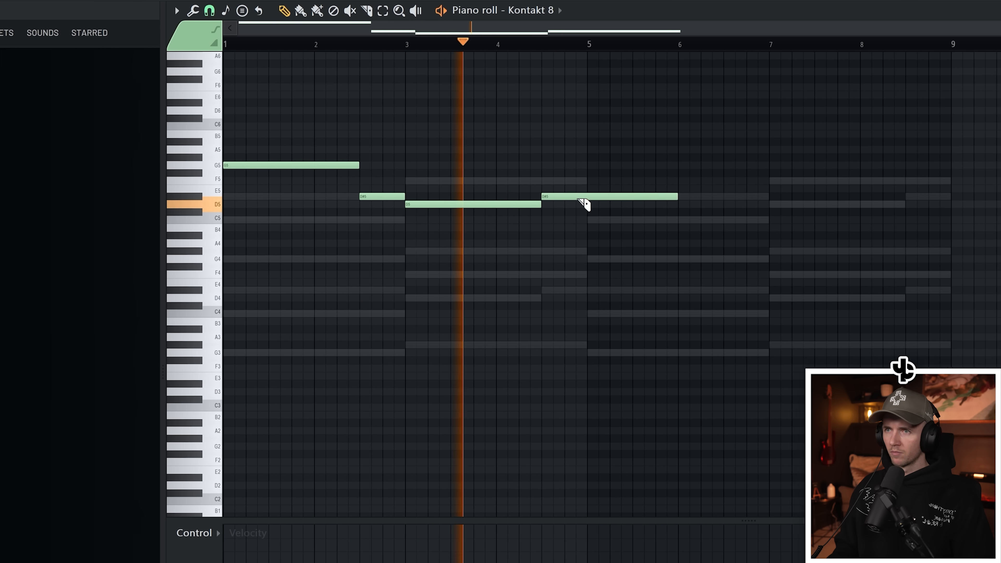
Step: Slice the last D#5 note at bar 5 and delete the remainder
{"action": "key", "text": "c"}
{"action": "left_click", "coordinate": [627, 197]}
{"action": "key", "text": "p"}
{"action": "right_click", "coordinate": [563, 196]}
Step: Duplicate the whole four-bar solo strings melody so that the copy starts at bar 5
{"action": "key", "text": "ctrl+a"}
{"action": "left_click_drag", "start_coordinate": [226, 165], "coordinate": [590, 164]}
{"action": "right_click", "coordinate": [601, 132]}
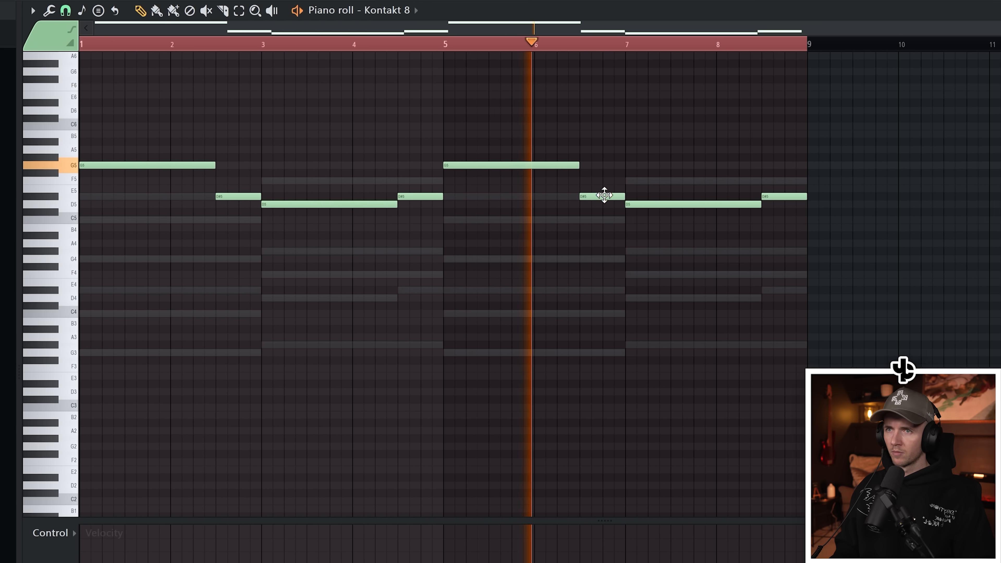
Step: Vary the repeated phrase by moving its second note to C5 and its bar 7 note to F5, and raise its final note
{"action": "left_click_drag", "start_coordinate": [640, 195], "coordinate": [642, 220]}
{"action": "left_click_drag", "start_coordinate": [696, 205], "coordinate": [696, 193]}
{"action": "left_click_drag", "start_coordinate": [625, 193], "coordinate": [623, 178]}
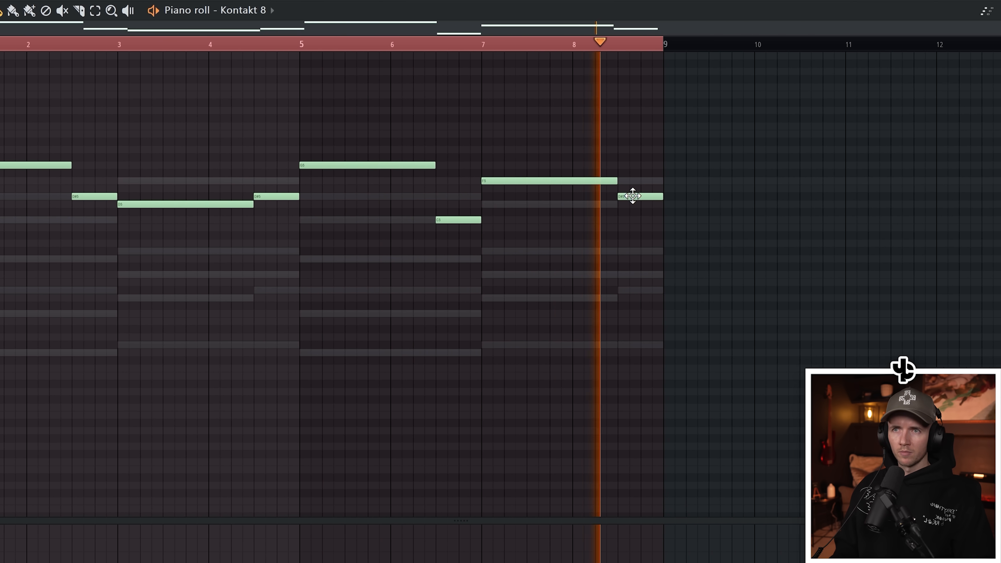
{"action": "scroll", "coordinate": [577, 258], "scroll_direction": "down", "scroll_amount": 2}
{"action": "left_click_drag", "start_coordinate": [465, 195], "coordinate": [464, 177]}
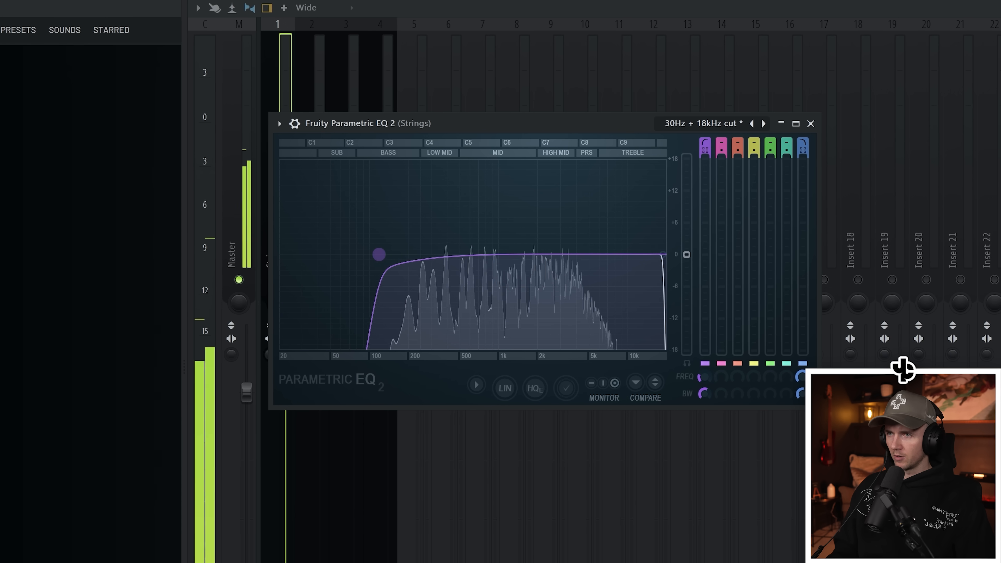
Step: Close the Strings equalizer and pull band 3 of the Pad's Parametric EQ 2 into a gentle cut at about 288 Hz
{"action": "left_click", "coordinate": [806, 123]}
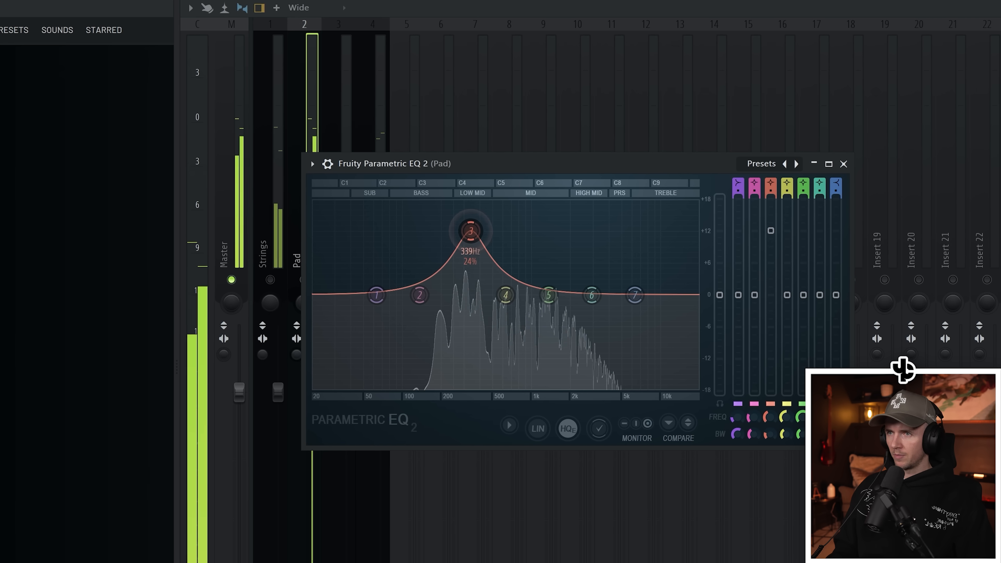
{"action": "left_click_drag", "start_coordinate": [478, 238], "coordinate": [470, 314]}
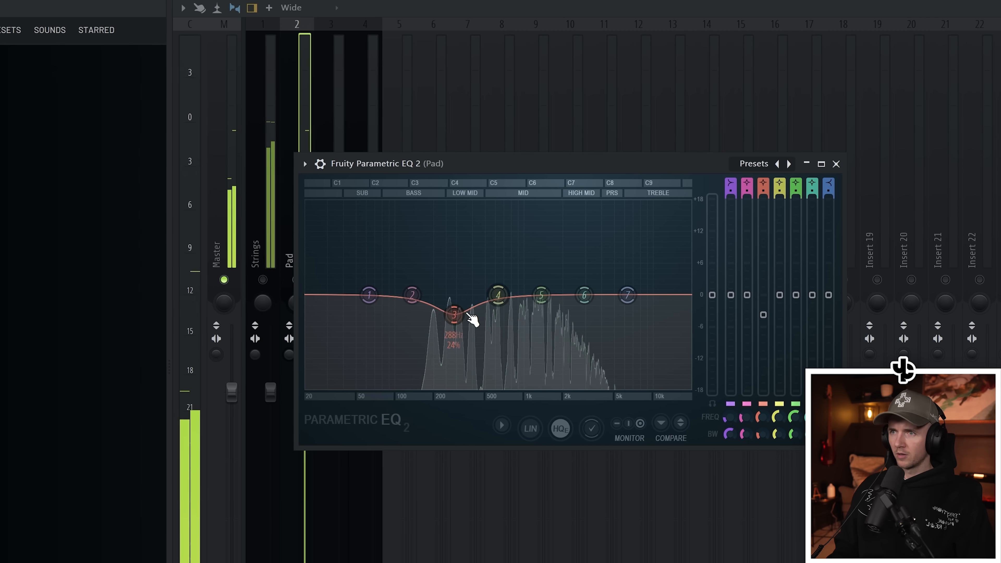
{"action": "left_click", "coordinate": [807, 163]}
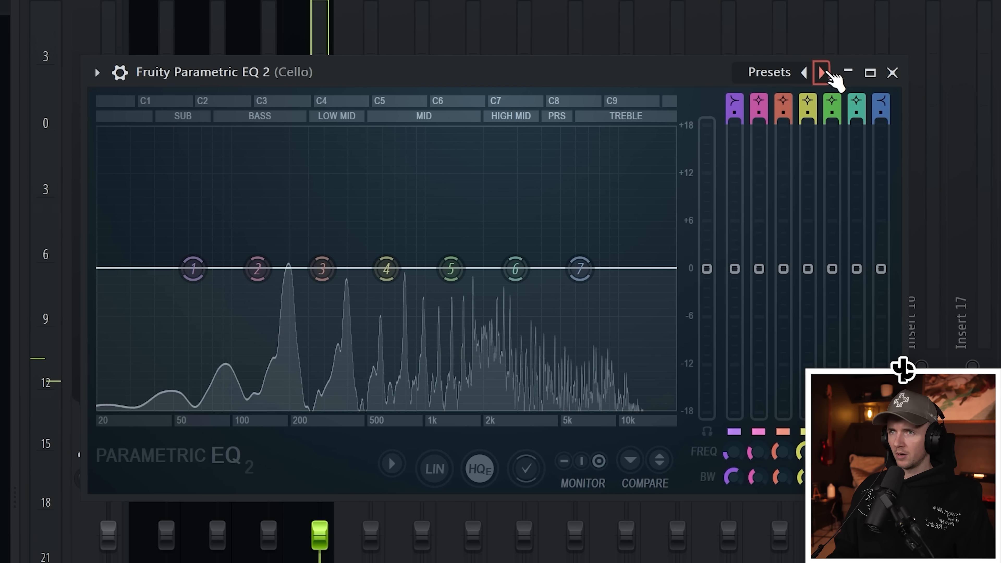
Step: Load the next Parametric EQ 2 preset on the Cello and raise its low-cut frequency
{"action": "left_click", "coordinate": [821, 72]}
{"action": "left_click_drag", "start_coordinate": [123, 273], "coordinate": [269, 268]}
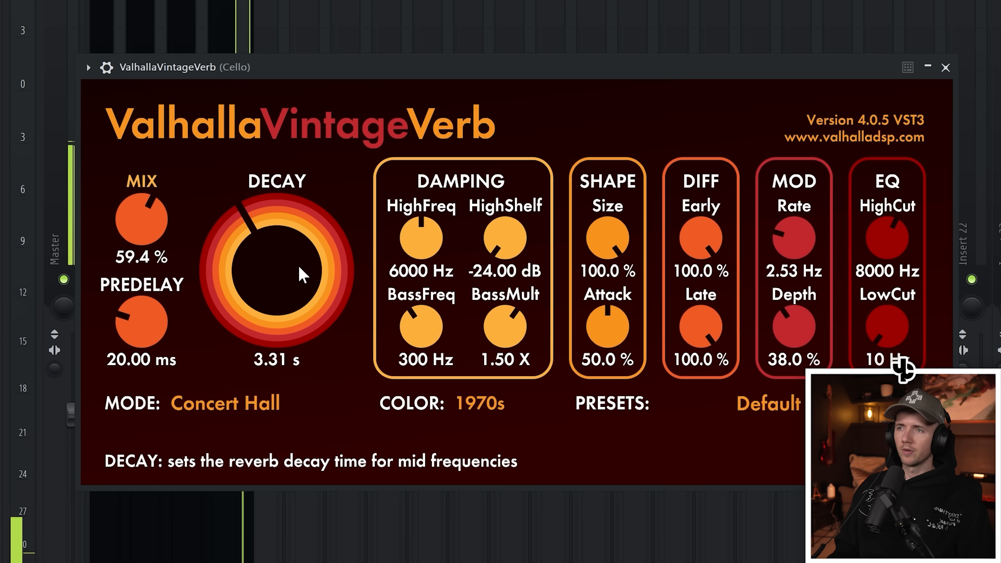
Step: Set the Cello's VintageVerb to 49.8 % mix, about 2.67 s decay, and 310 Hz low cut
{"action": "scroll", "coordinate": [299, 272], "scroll_direction": "down", "scroll_amount": 4}
{"action": "scroll", "coordinate": [298, 271], "scroll_direction": "up", "scroll_amount": 1}
{"action": "scroll", "coordinate": [142, 233], "scroll_direction": "up", "scroll_amount": 1}
{"action": "left_click_drag", "start_coordinate": [141, 226], "coordinate": [140, 253]}
{"action": "left_click_drag", "start_coordinate": [884, 332], "coordinate": [877, 288]}
{"action": "scroll", "coordinate": [877, 295], "scroll_direction": "up", "scroll_amount": 1}
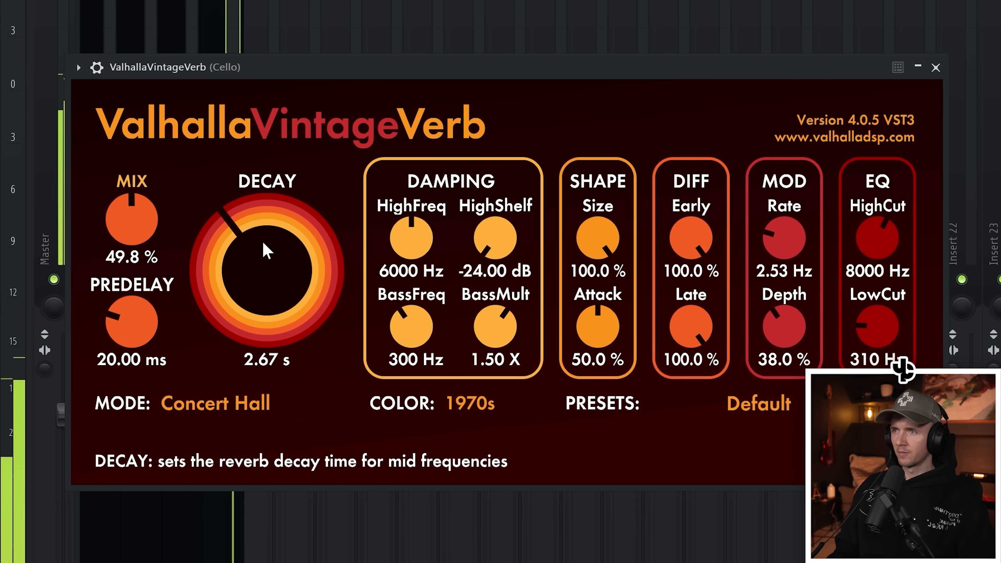
{"action": "scroll", "coordinate": [136, 218], "scroll_direction": "up", "scroll_amount": 2}
{"action": "scroll", "coordinate": [273, 254], "scroll_direction": "down", "scroll_amount": 2}
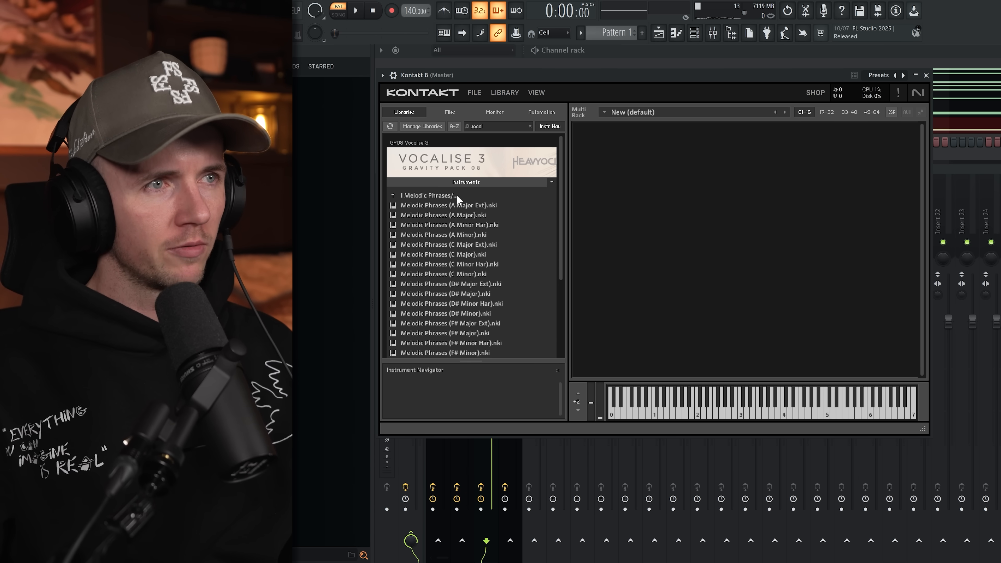
Step: Leave the melodic phrases in Vocalise 3 and open the Vocal Drones folder under Scapes And Drones
{"action": "left_click", "coordinate": [457, 194]}
{"action": "left_click", "coordinate": [425, 214]}
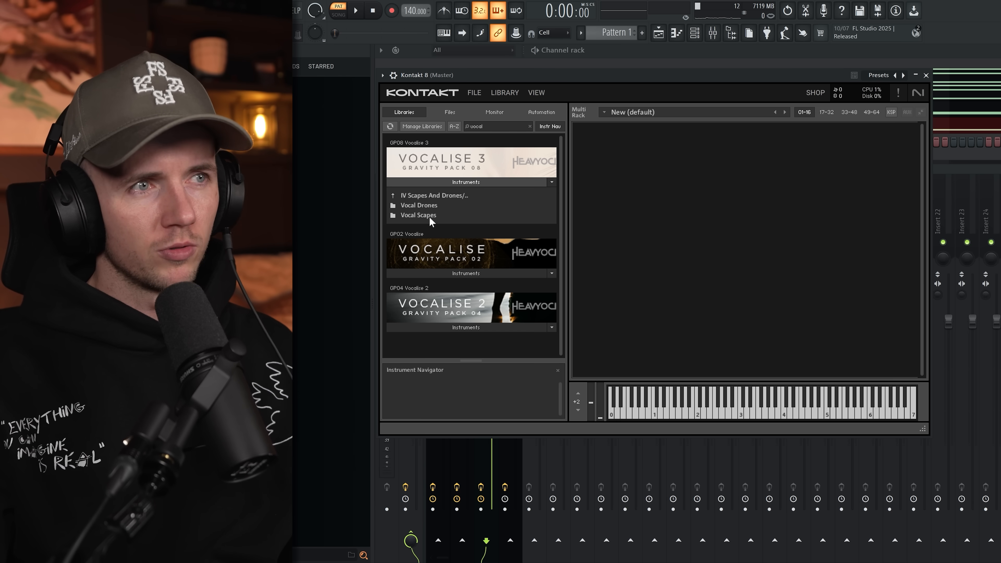
{"action": "left_click", "coordinate": [424, 206]}
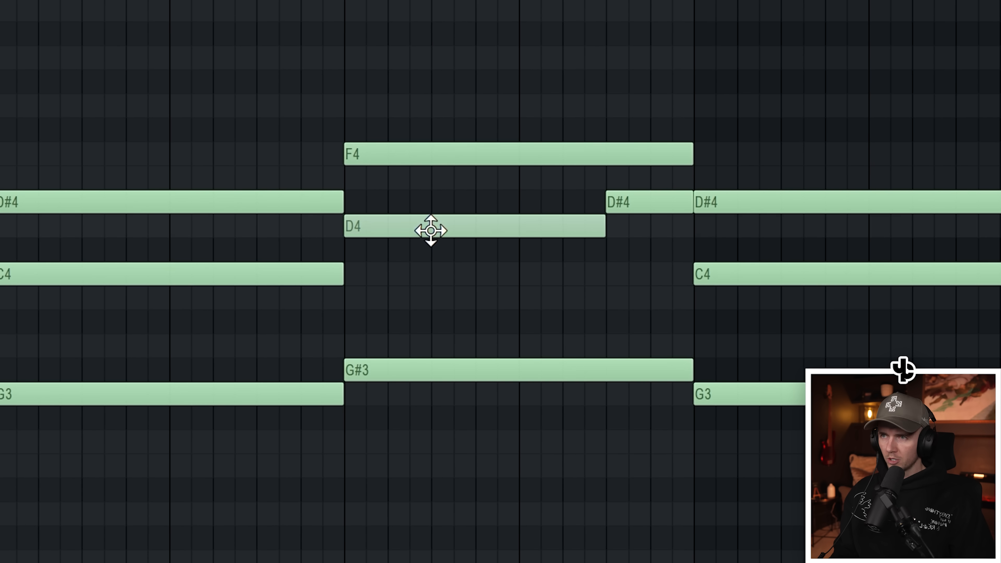
Step: Revoice the bar 3 chord with C4 in place of F4, and copy the top G4 note from bar 1 to bar 5
{"action": "left_click_drag", "start_coordinate": [431, 230], "coordinate": [425, 286]}
{"action": "left_click_drag", "start_coordinate": [411, 148], "coordinate": [409, 233]}
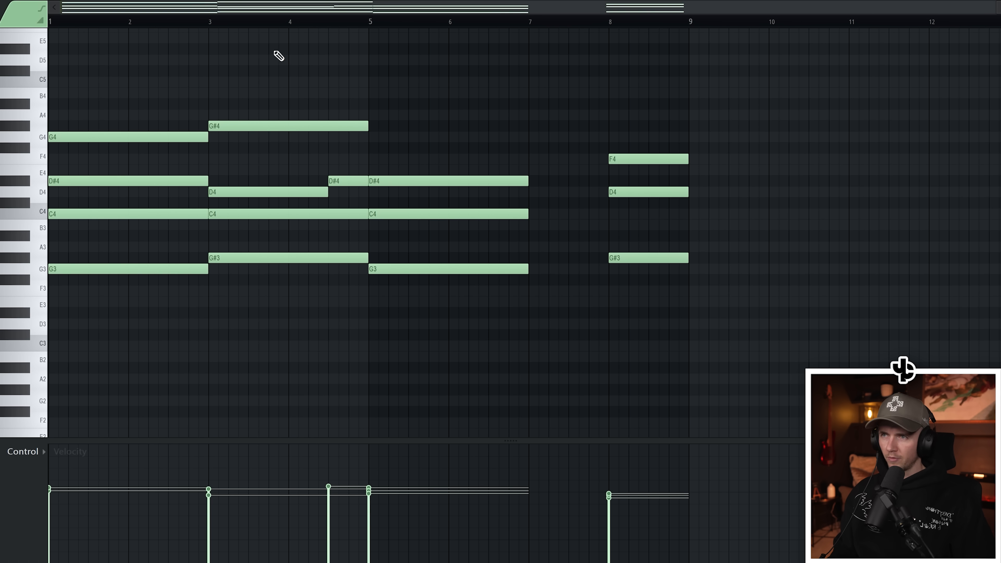
{"action": "left_click_drag", "start_coordinate": [118, 137], "coordinate": [438, 124]}
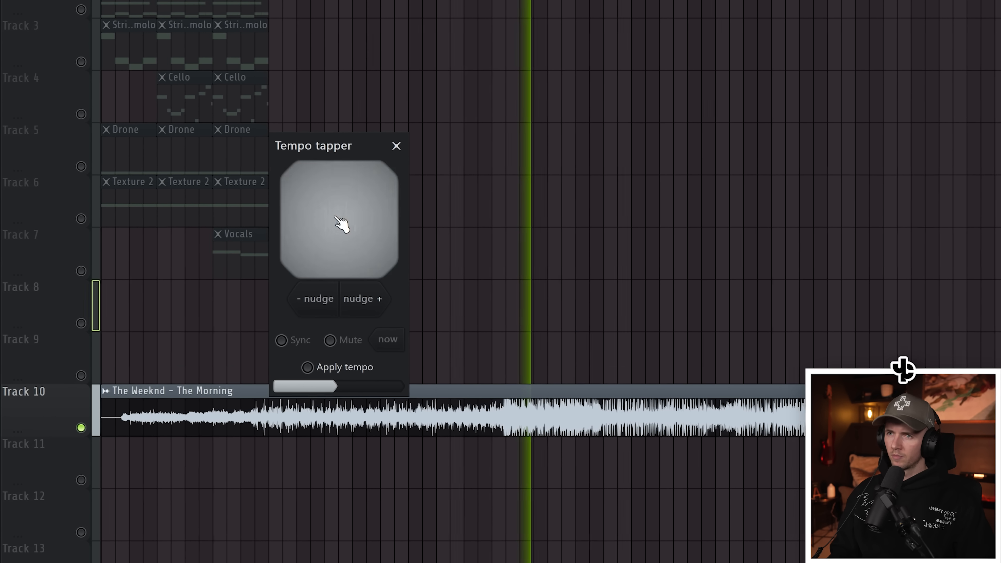
Step: Tap along with The Weeknd - The Morning in the tempo tapper to measure its tempo
{"action": "left_click", "coordinate": [347, 223]}
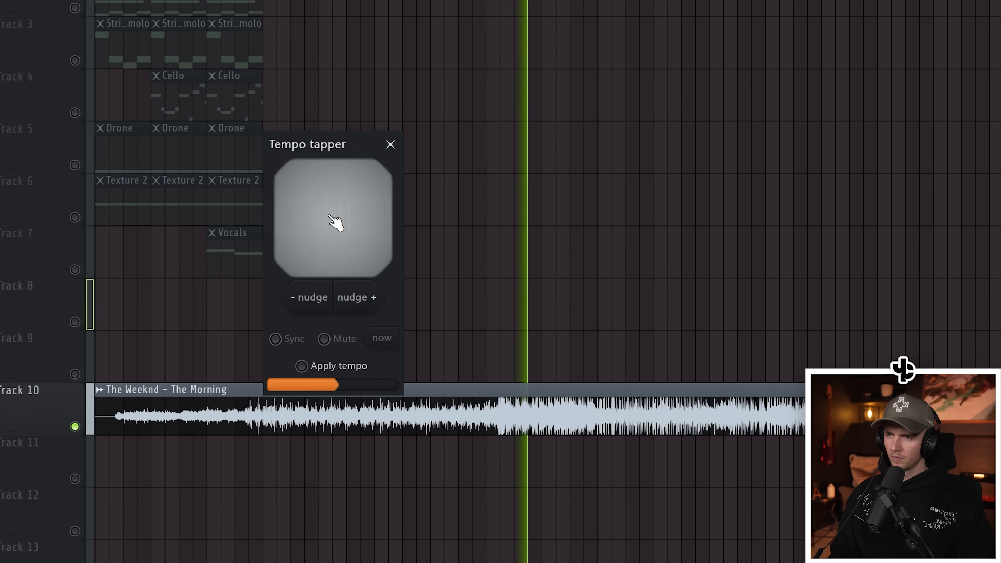
{"action": "left_click", "coordinate": [344, 222]}
{"action": "left_click", "coordinate": [324, 215]}
{"action": "left_click", "coordinate": [324, 215]}
{"action": "left_click", "coordinate": [324, 214]}
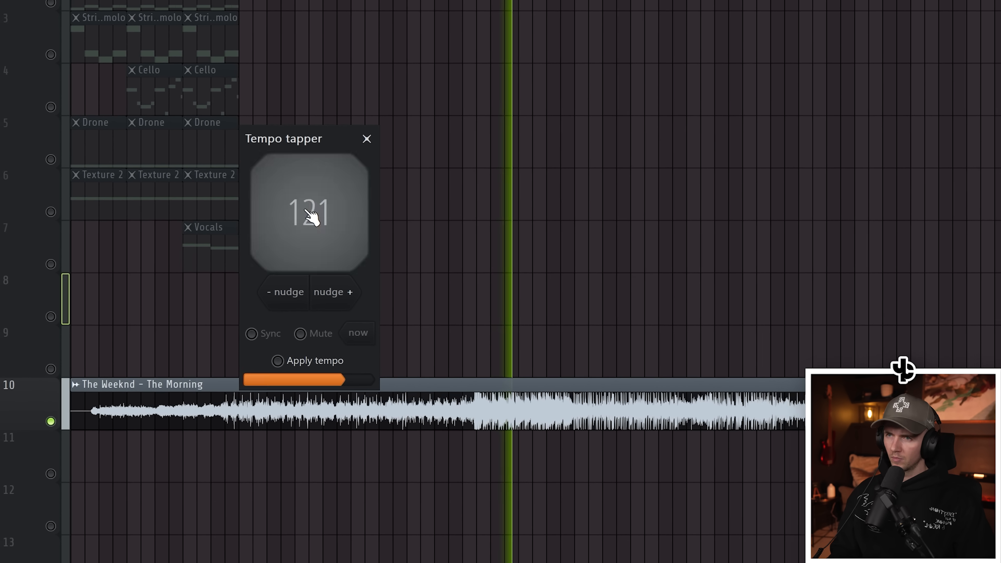
{"action": "left_click", "coordinate": [324, 215]}
{"action": "left_click", "coordinate": [304, 215]}
{"action": "left_click", "coordinate": [305, 215]}
{"action": "left_click", "coordinate": [305, 215]}
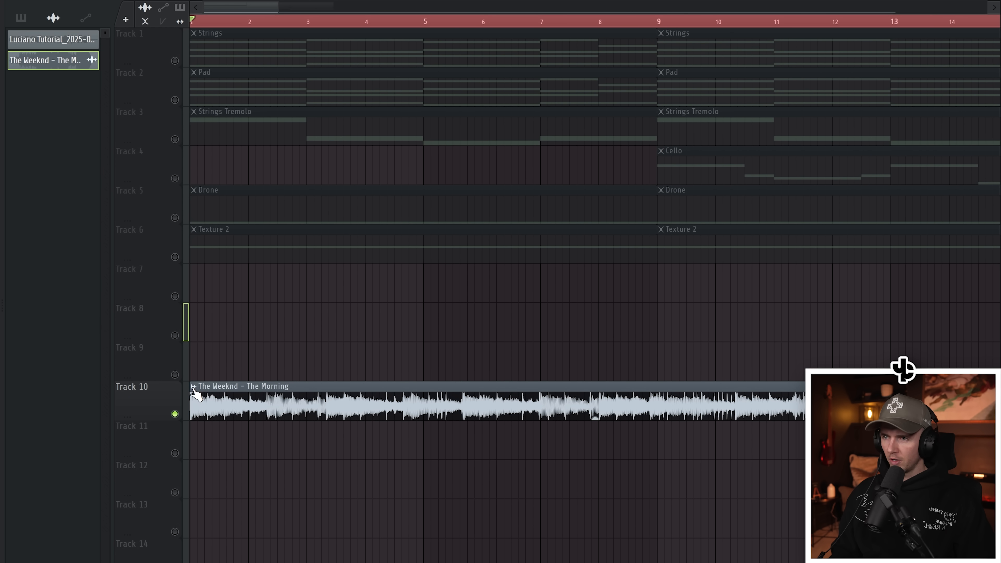
Step: Fit The Weeknd - The Morning clip to the project tempo, entering 120 BPM as its original tempo
{"action": "left_click", "coordinate": [193, 386]}
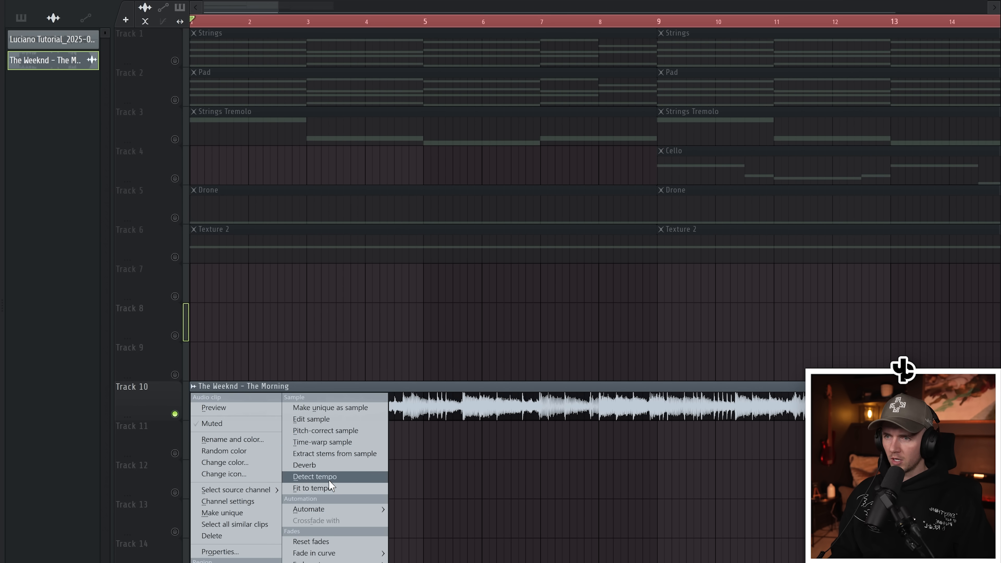
{"action": "left_click", "coordinate": [312, 488]}
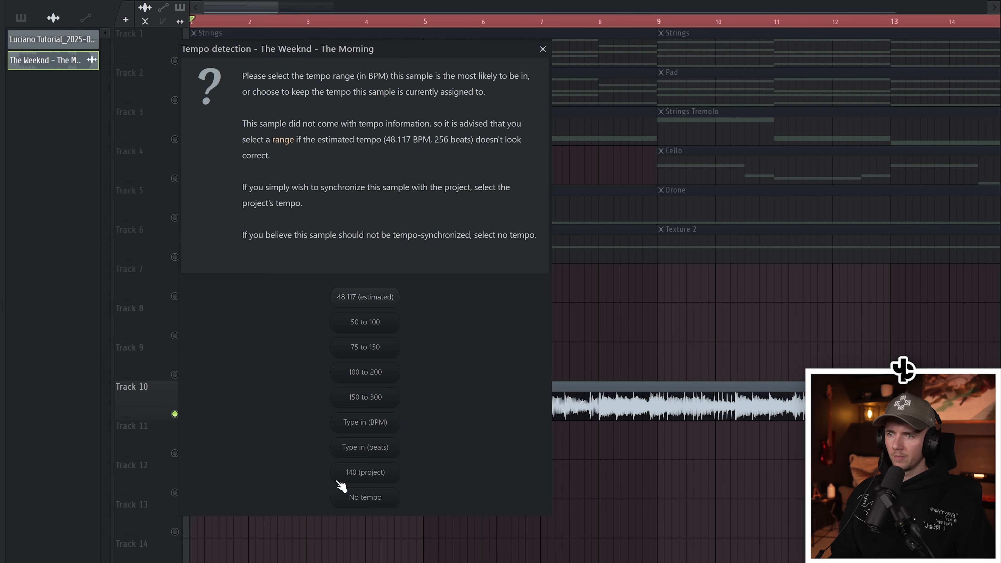
{"action": "left_click", "coordinate": [375, 424]}
{"action": "type", "text": "120"}
{"action": "key", "text": "Return"}
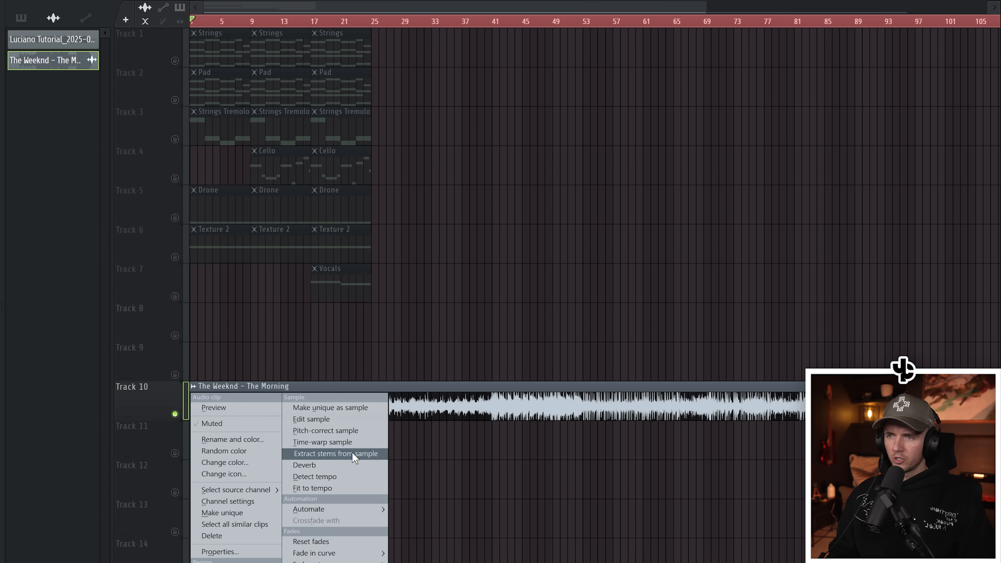
Step: Extract the vocals stem from The Weeknd - The Morning and open the vocals clip's channel settings
{"action": "left_click", "coordinate": [354, 455]}
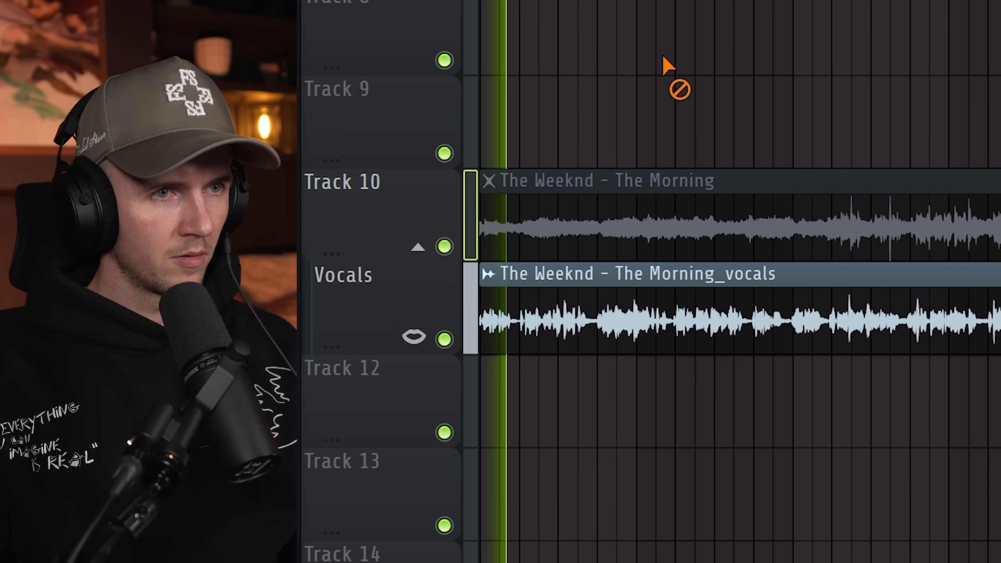
{"action": "double_click", "coordinate": [558, 306]}
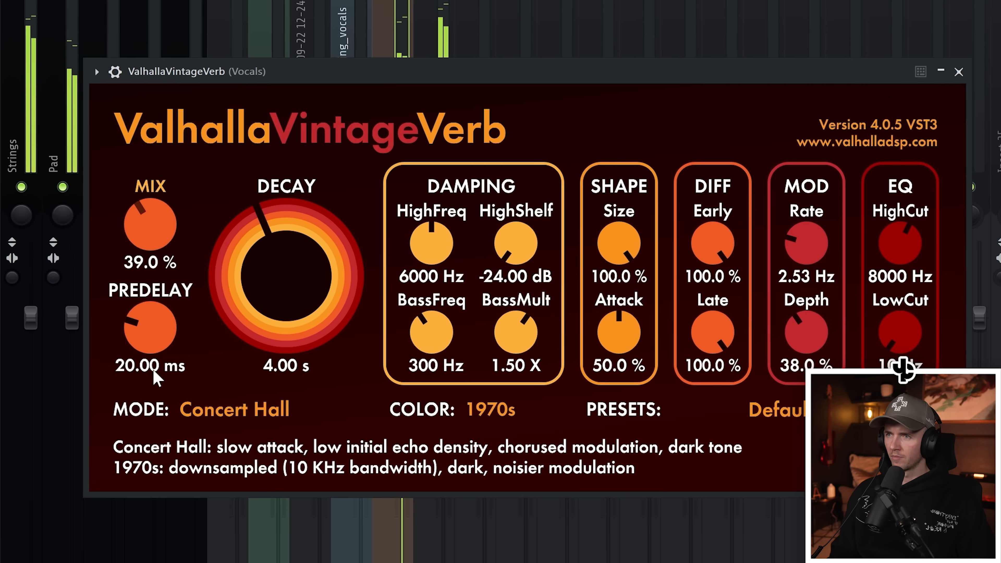
Step: Adjust the predelay and decay of the VintageVerb on the Vocals track
{"action": "left_click_drag", "start_coordinate": [154, 371], "coordinate": [154, 371]}
{"action": "left_click_drag", "start_coordinate": [315, 287], "coordinate": [315, 289]}
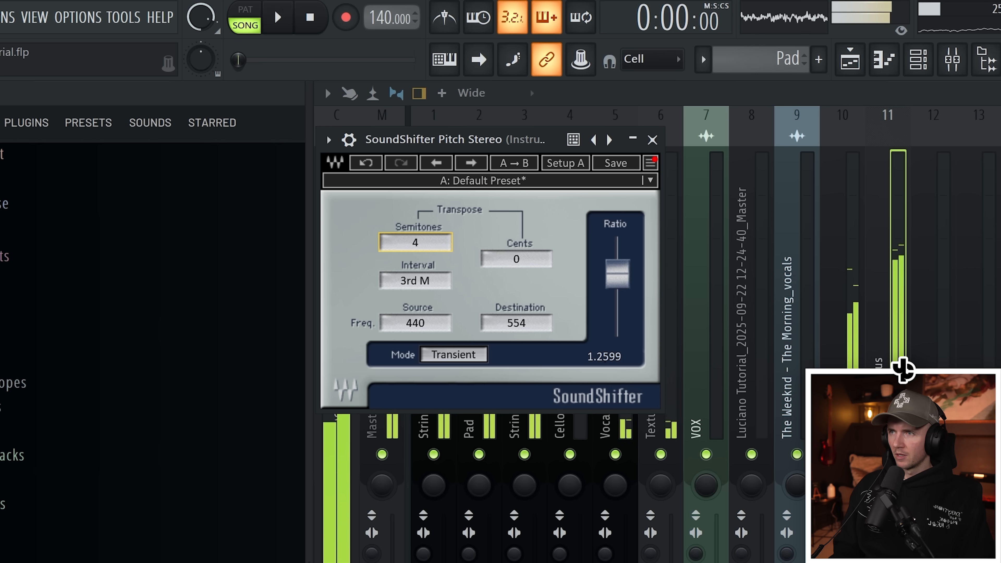
Step: Lower the instrument bus's SoundShifter transposition by one semitone and set the Vocals RVox compression to -7.6
{"action": "key", "text": "Down"}
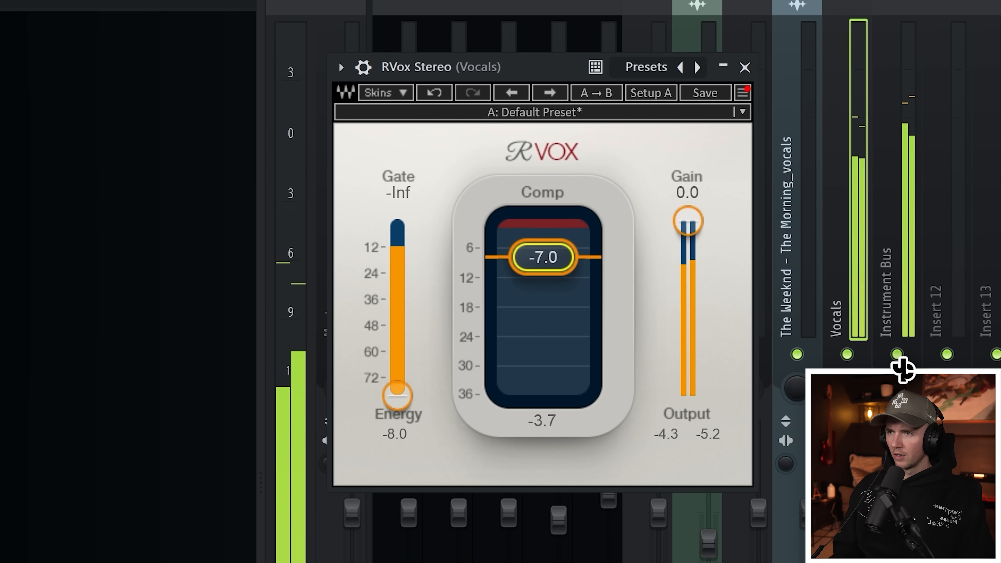
{"action": "left_click_drag", "start_coordinate": [545, 263], "coordinate": [545, 264]}
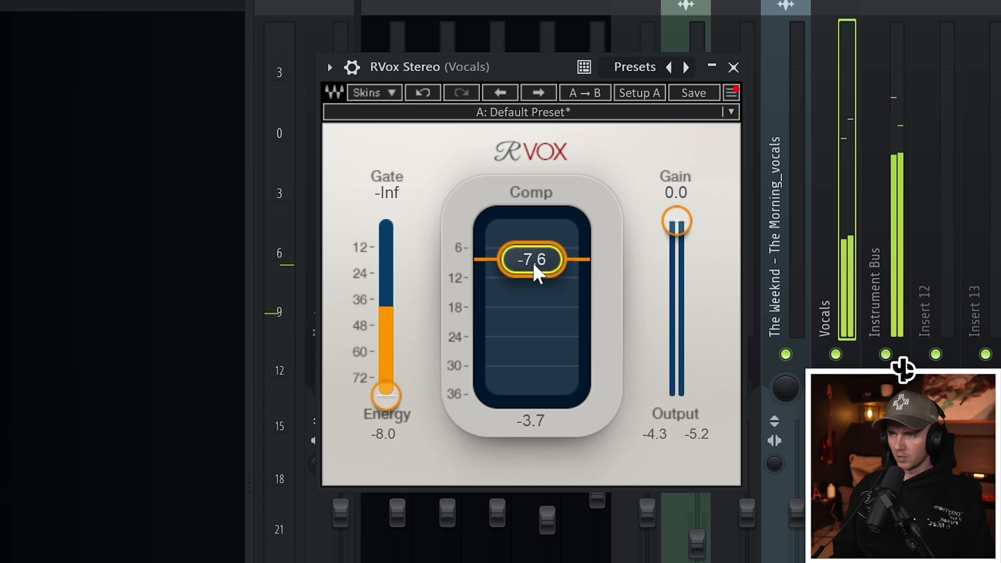
{"action": "mouse_move", "coordinate": [388, 394]}
{"action": "left_mouse_down"}
{"action": "mouse_move", "coordinate": [388, 375]}
{"action": "mouse_move", "coordinate": [388, 395]}
{"action": "left_mouse_up"}
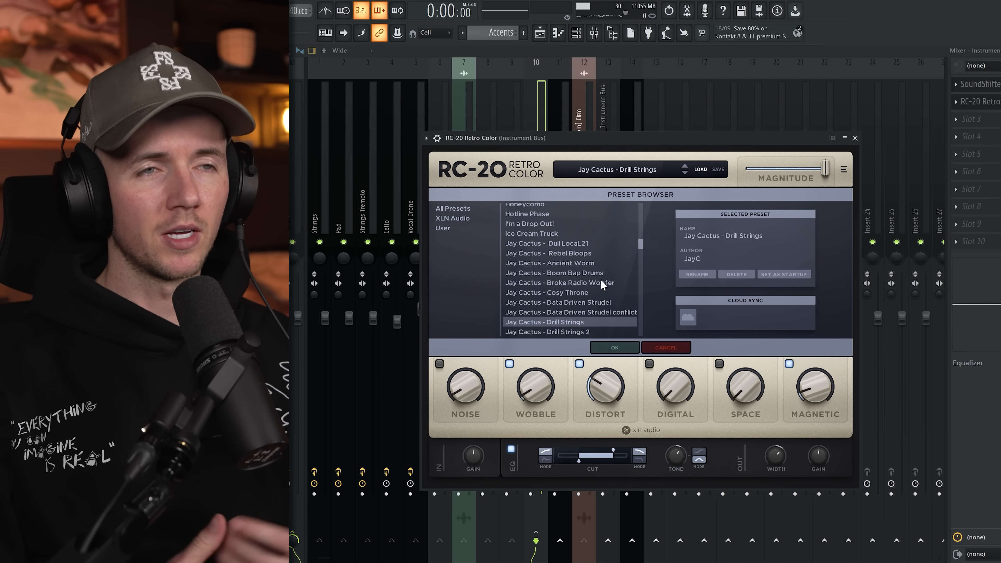
Step: Load the RC-20 preset Jay Cactus - Drill Strings 2 on the Instrument Bus and lower its Distort amount
{"action": "left_click", "coordinate": [569, 332]}
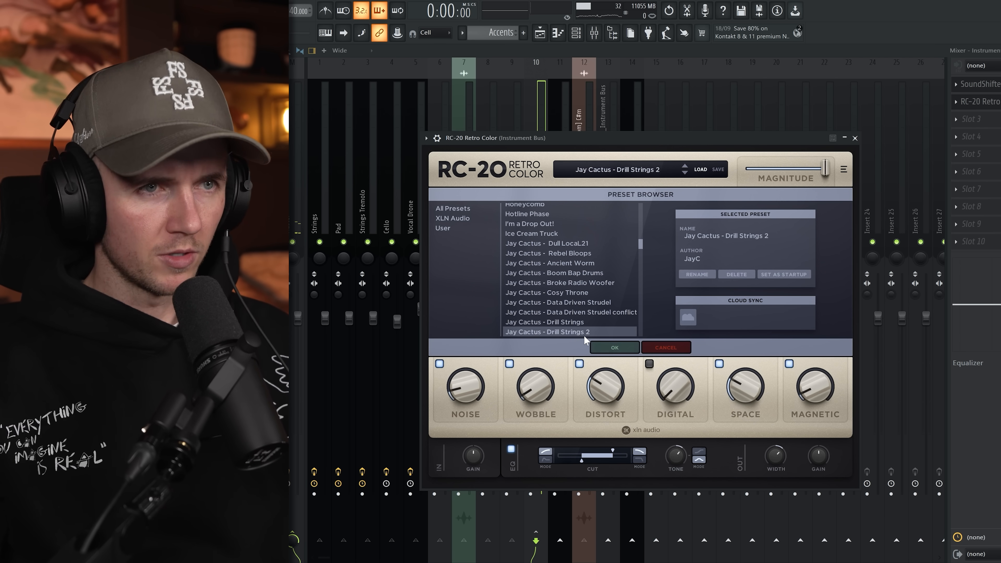
{"action": "left_click", "coordinate": [597, 347]}
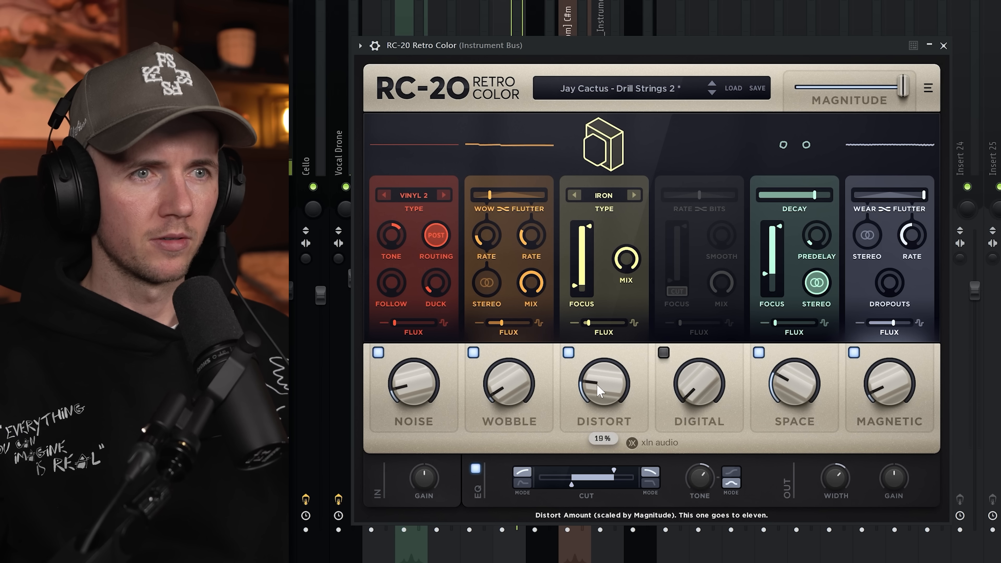
{"action": "left_click_drag", "start_coordinate": [595, 396], "coordinate": [597, 411]}
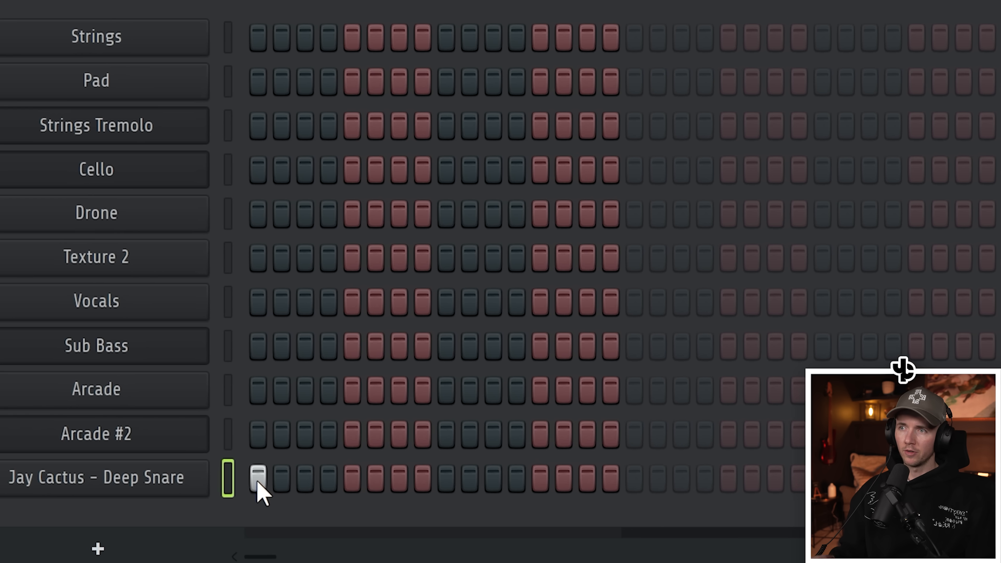
Step: Add Deep Snare hits on steps 7, 13, 21 and 27
{"action": "left_click", "coordinate": [367, 483]}
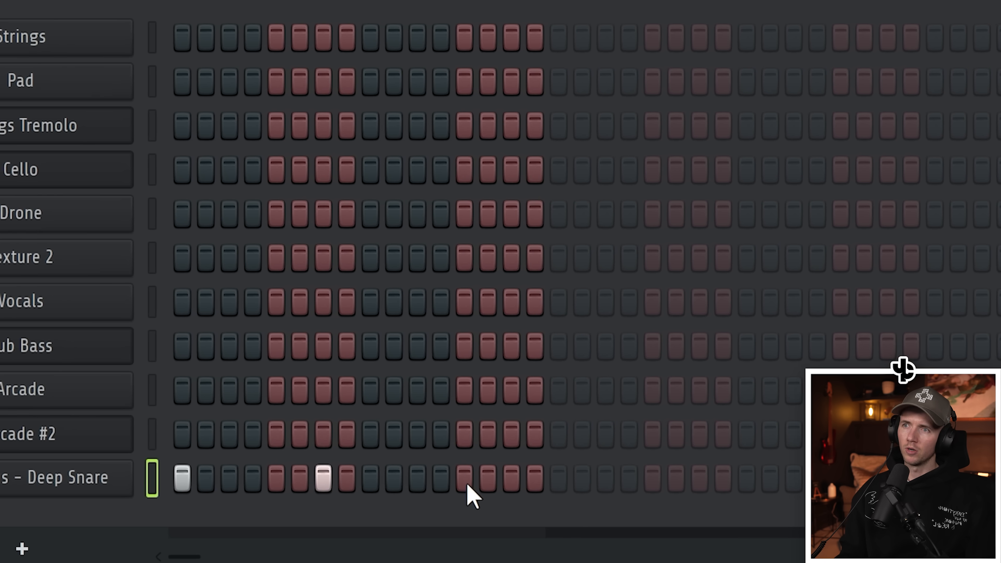
{"action": "left_click", "coordinate": [510, 483]}
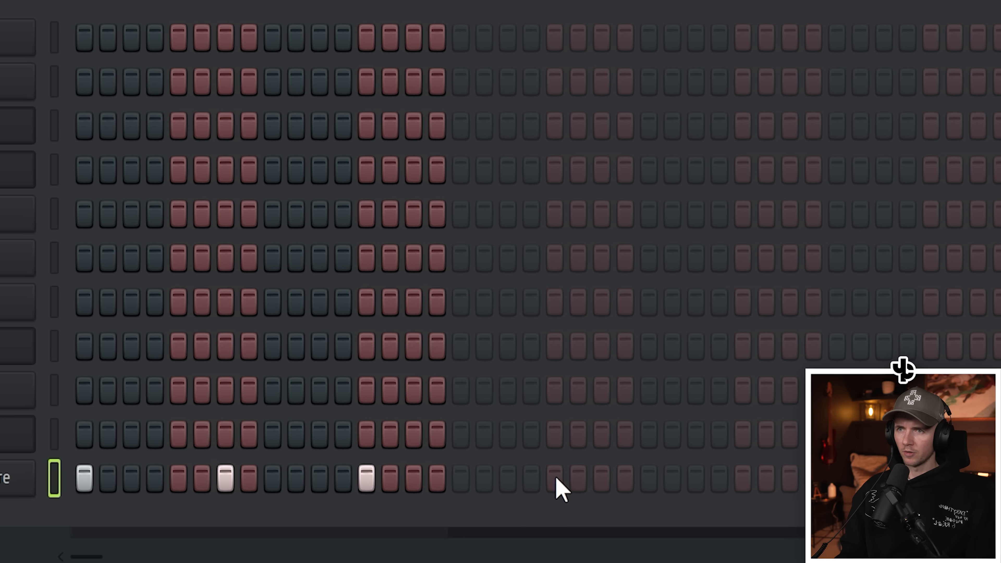
{"action": "left_click", "coordinate": [603, 479]}
{"action": "left_click", "coordinate": [657, 478]}
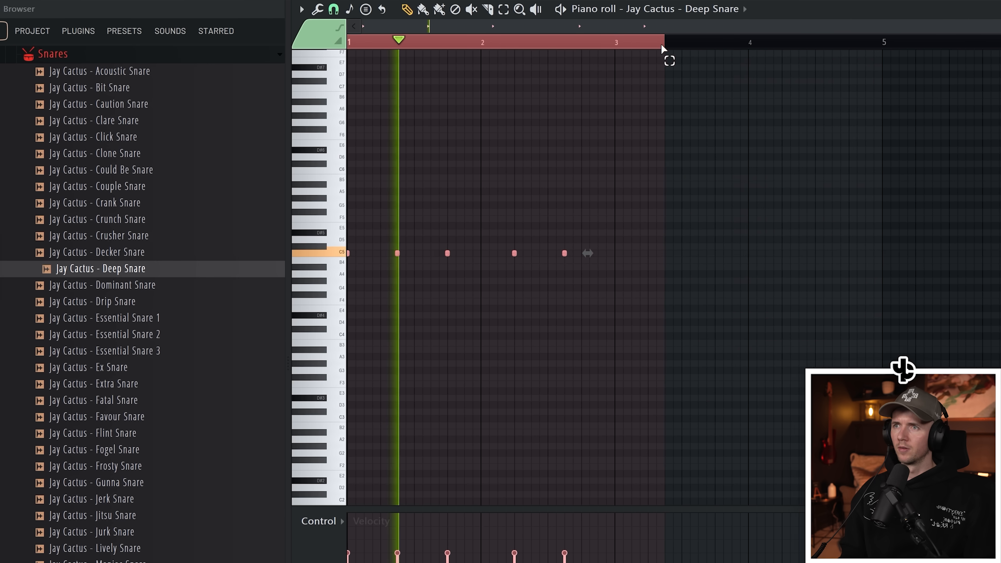
Step: Duplicate the two-bar Deep Snare pattern into bars 3 and 4, and add an extra hit on step 3 of bar 4
{"action": "left_click_drag", "start_coordinate": [662, 48], "coordinate": [623, 49]}
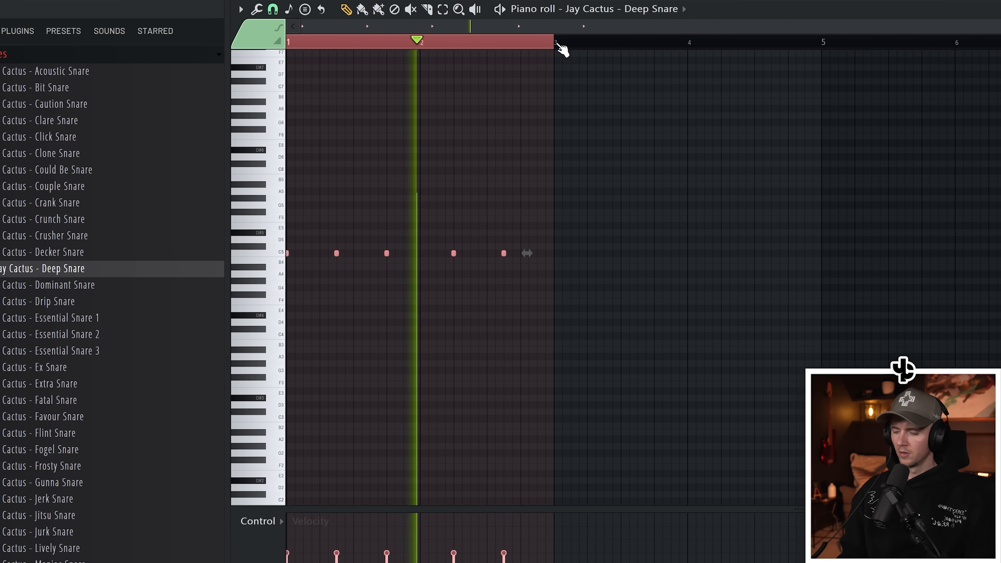
{"action": "key", "text": "ctrl+b"}
{"action": "key", "text": "ctrl+a"}
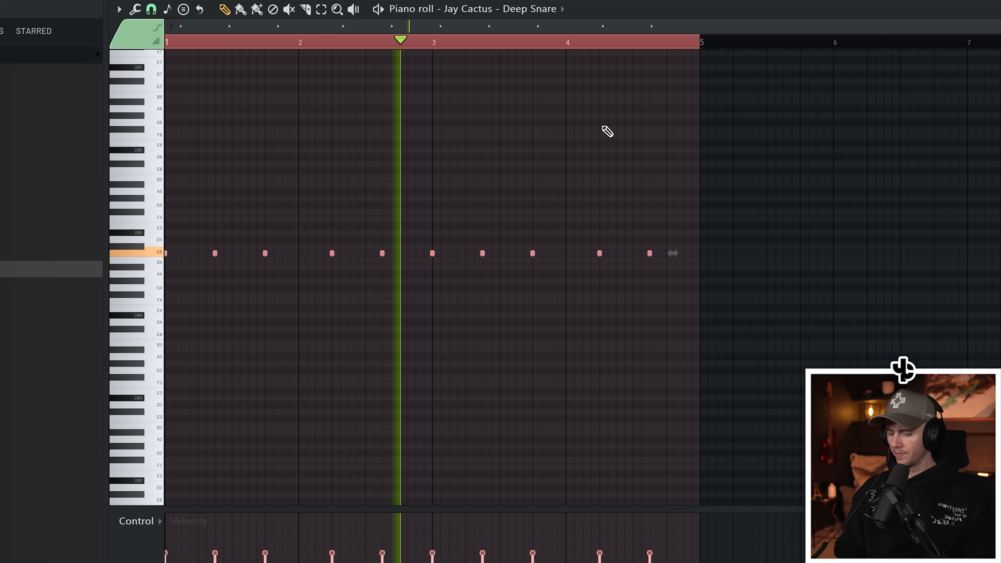
{"action": "left_click", "coordinate": [665, 128], "text": "ctrl"}
{"action": "scroll", "coordinate": [661, 236], "scroll_direction": "up", "scroll_amount": 2}
{"action": "left_click", "coordinate": [512, 254]}
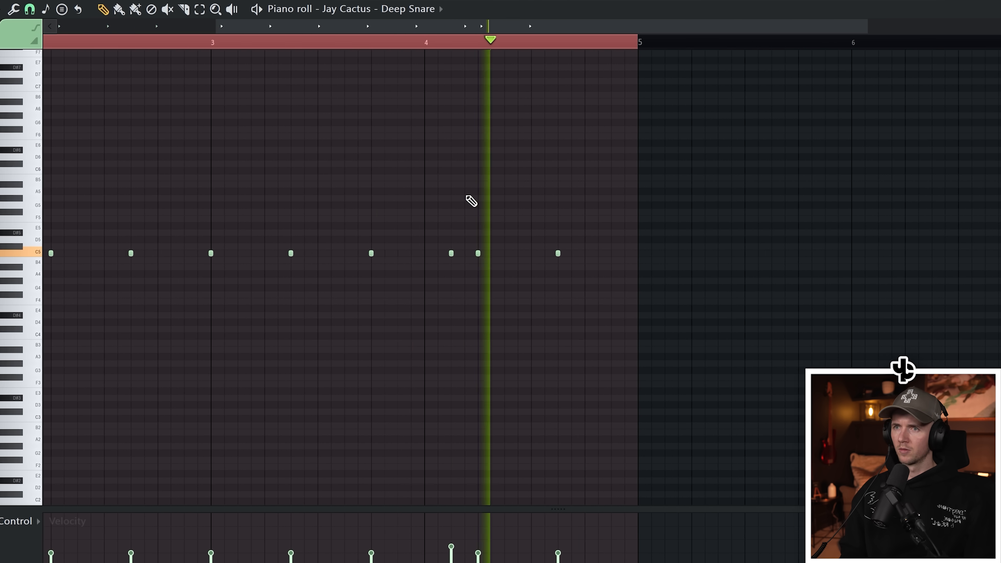
{"action": "scroll", "coordinate": [531, 201], "scroll_direction": "down", "scroll_amount": 2}
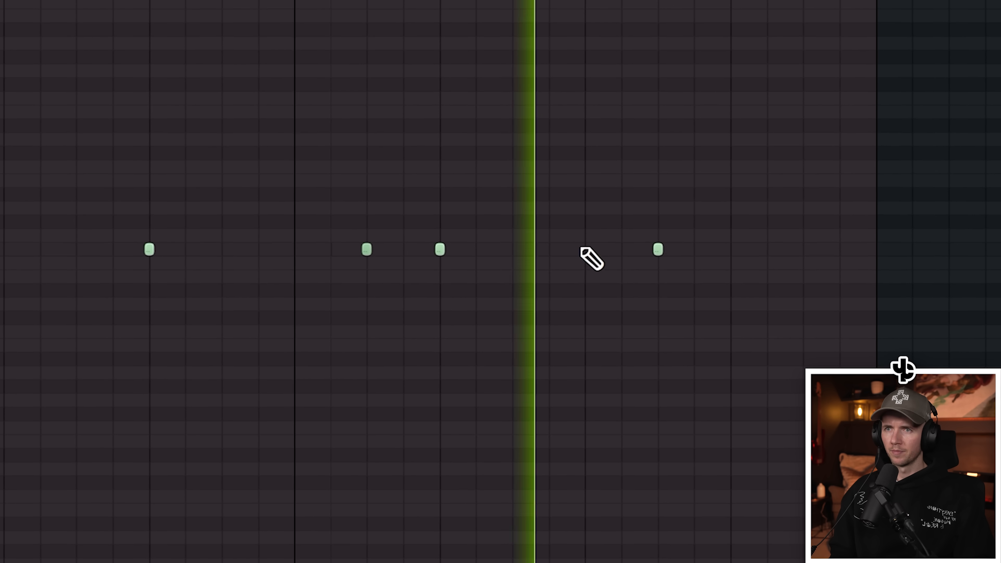
{"action": "scroll", "coordinate": [360, 149], "scroll_direction": "down", "scroll_amount": 2}
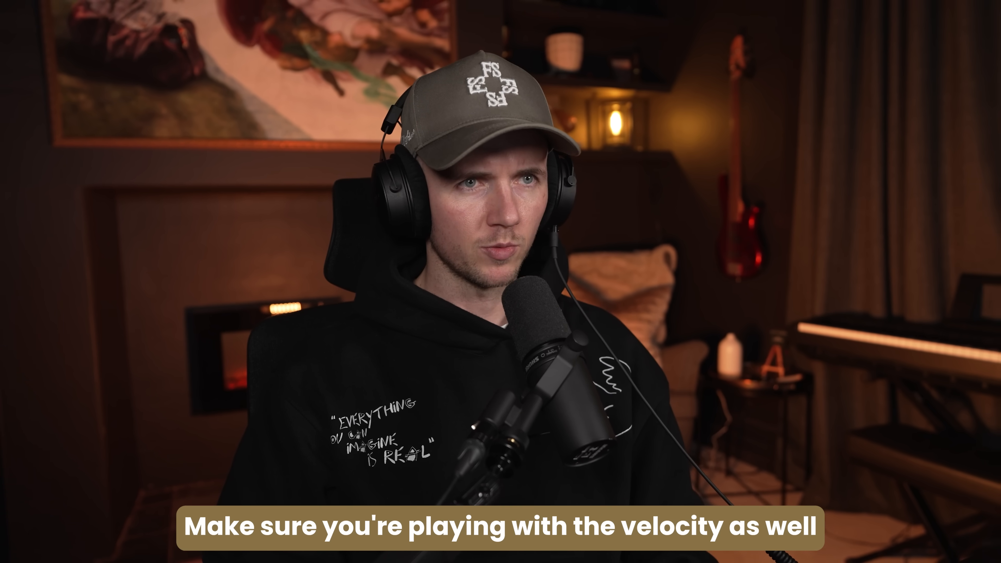
Step: Audition the samples in the Snaps folder and load Jay Cactus - Joint Snap as a new channel
{"action": "left_click", "coordinate": [112, 306]}
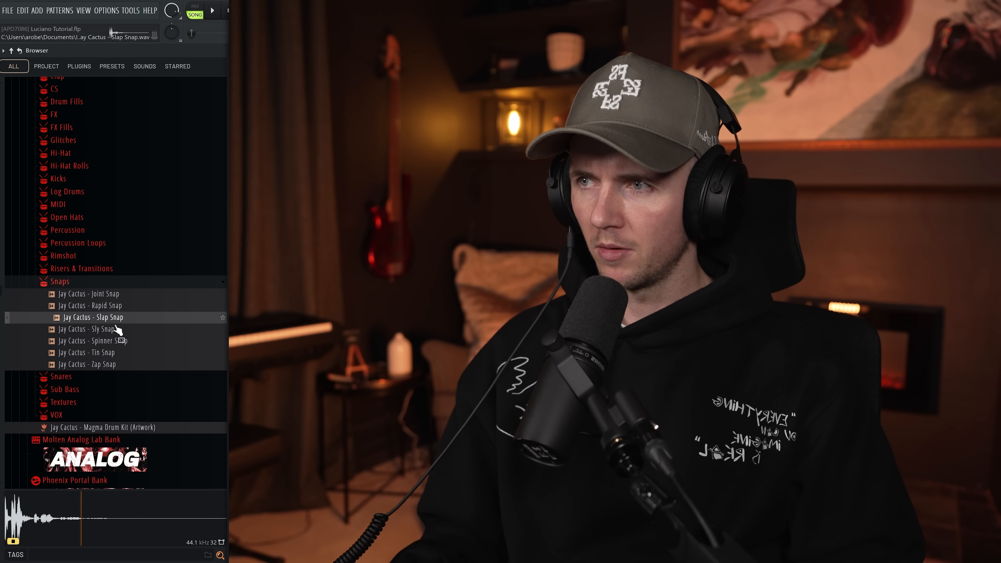
{"action": "left_click", "coordinate": [115, 329]}
{"action": "left_click", "coordinate": [115, 341]}
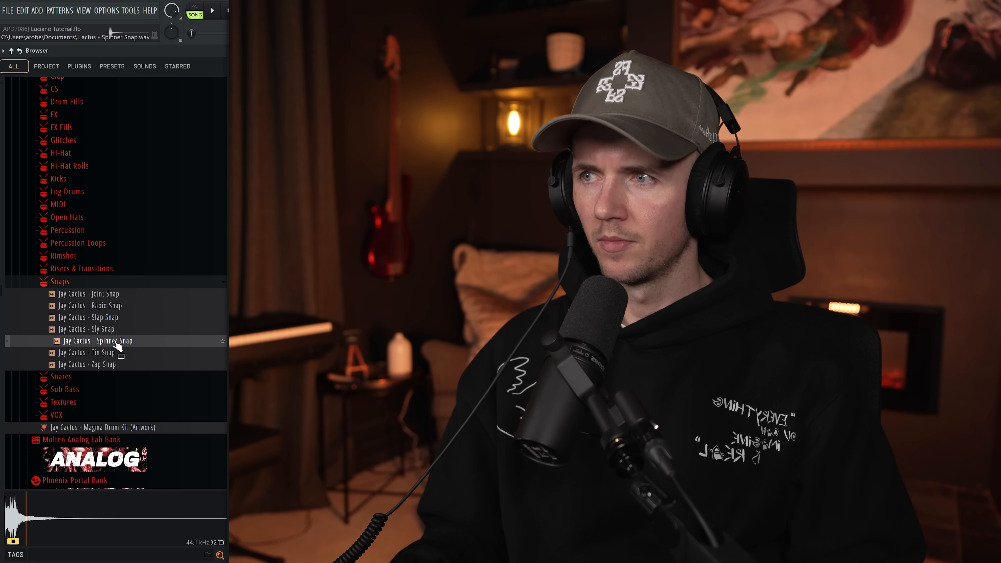
{"action": "left_click", "coordinate": [115, 296]}
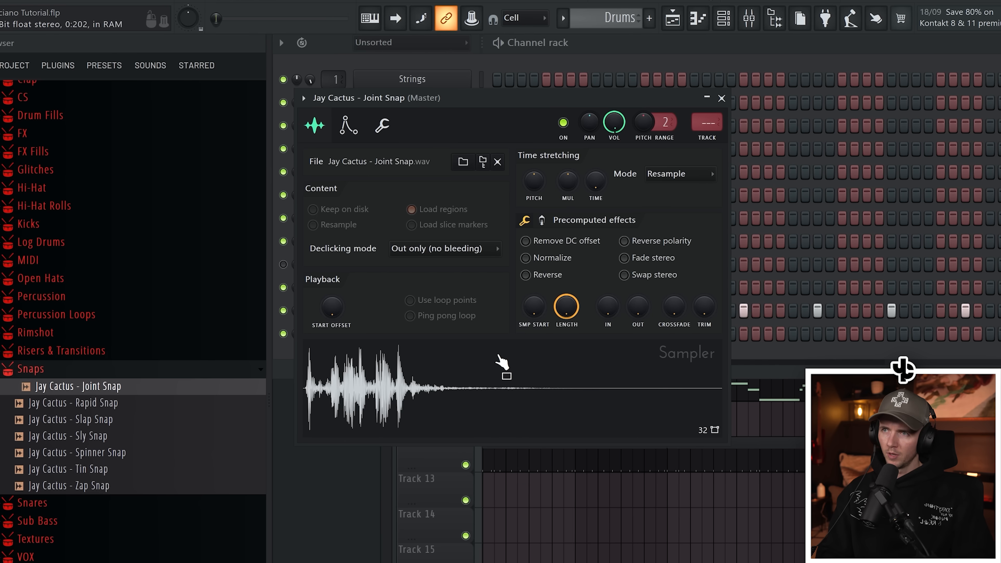
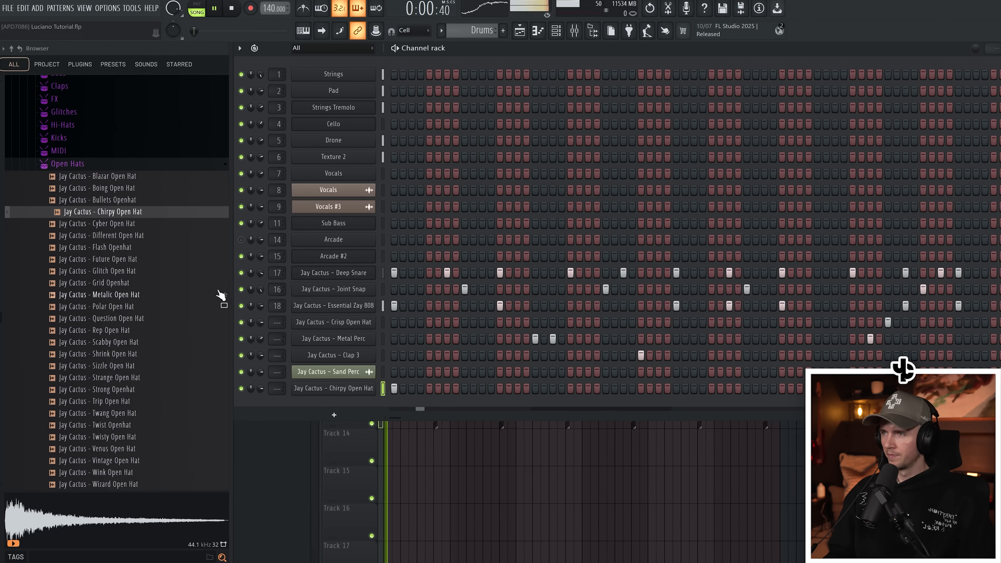
Step: Try the Grid Openhat and Metalic Open Hat samples in place of the Chirpy Open Hat
{"action": "left_click", "coordinate": [130, 284]}
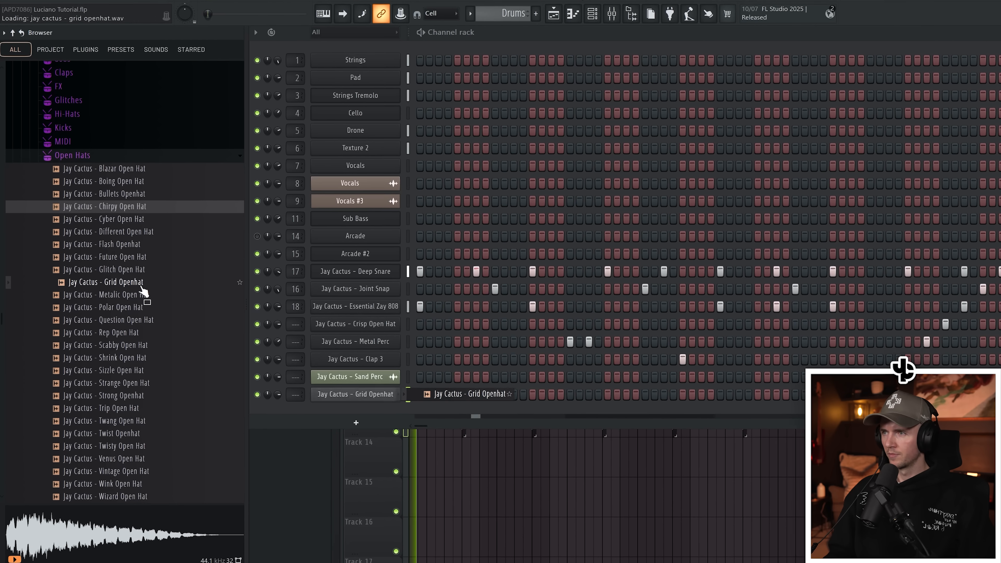
{"action": "left_click", "coordinate": [144, 294]}
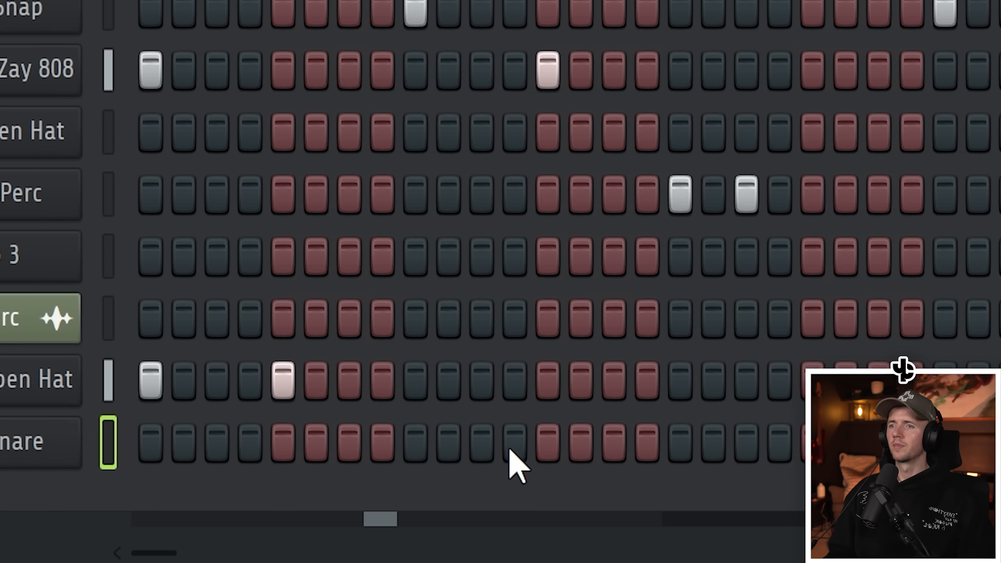
Step: Place a Rain Snare hit on step 11 and remove one of the evenly repeated hits in the piano roll
{"action": "left_click", "coordinate": [393, 440]}
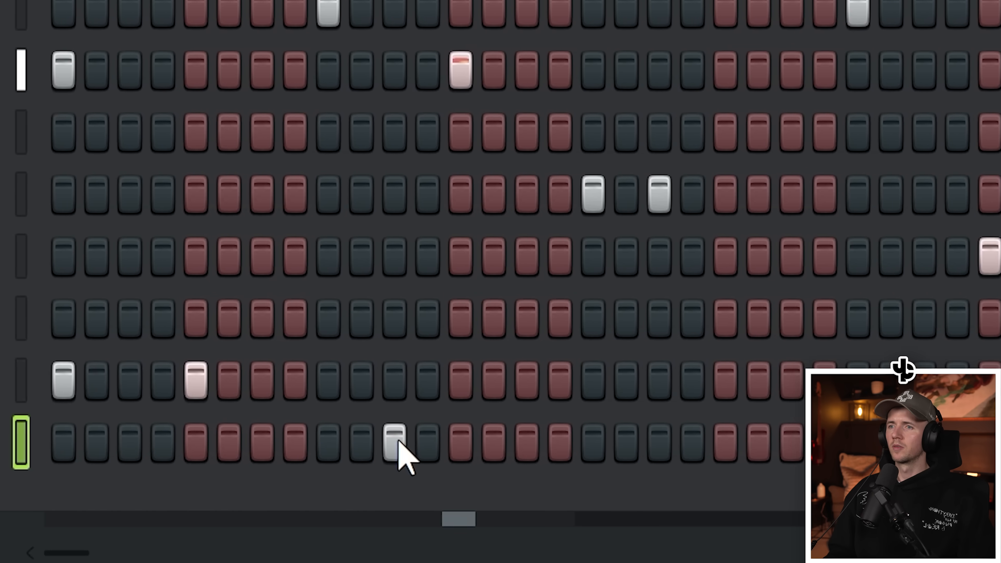
{"action": "scroll", "coordinate": [318, 469], "scroll_direction": "right", "scroll_amount": 5}
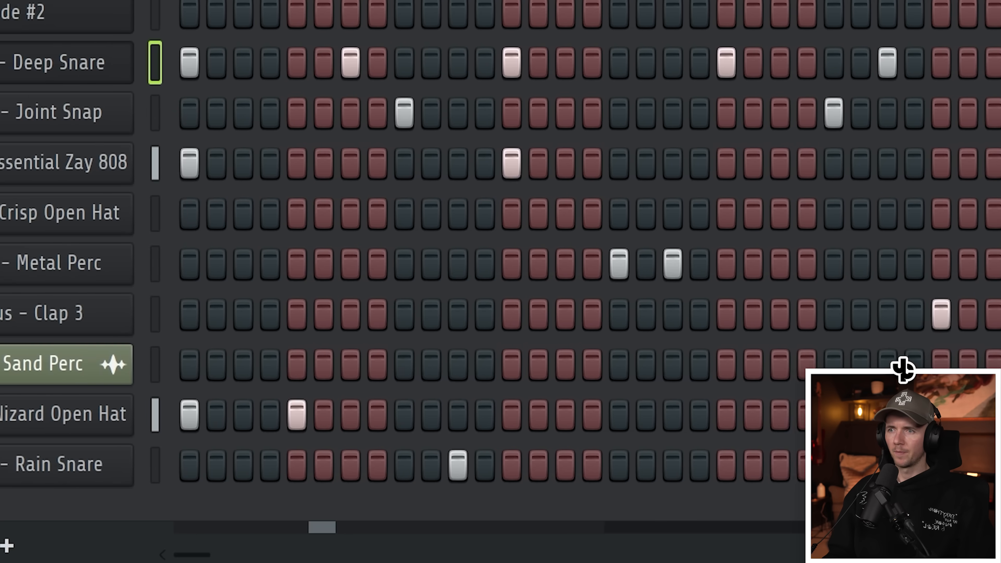
{"action": "scroll", "coordinate": [632, 536], "scroll_direction": "right", "scroll_amount": 3}
{"action": "scroll", "coordinate": [617, 487], "scroll_direction": "right", "scroll_amount": 10}
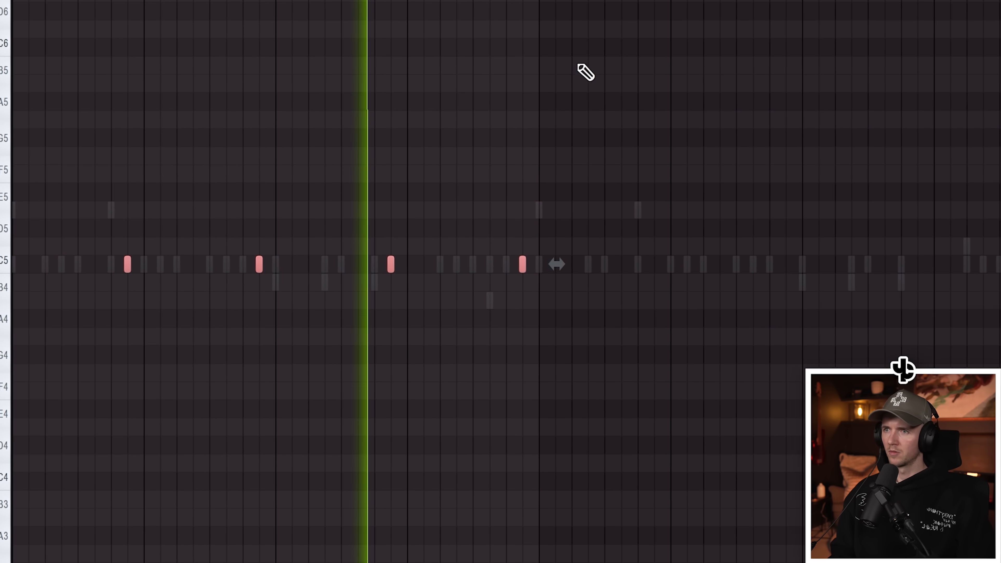
{"action": "right_click", "coordinate": [331, 263]}
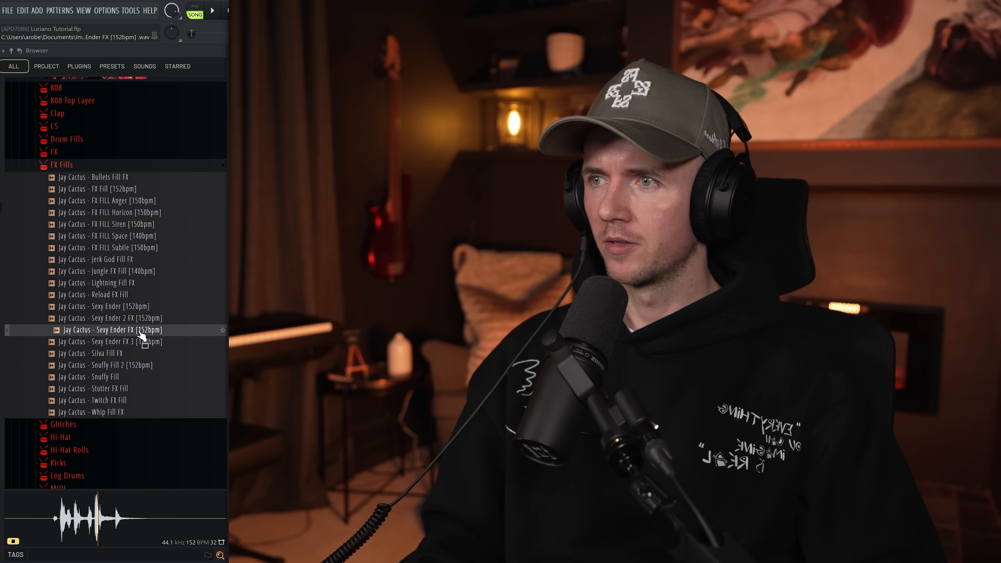
Step: Place the Jay Cactus - Sexy Ender [152bpm] fill just before bar 8 on Track 14 and repeat Snuffy Fill 2 at bar 9 on Track 15
{"action": "left_click", "coordinate": [142, 342]}
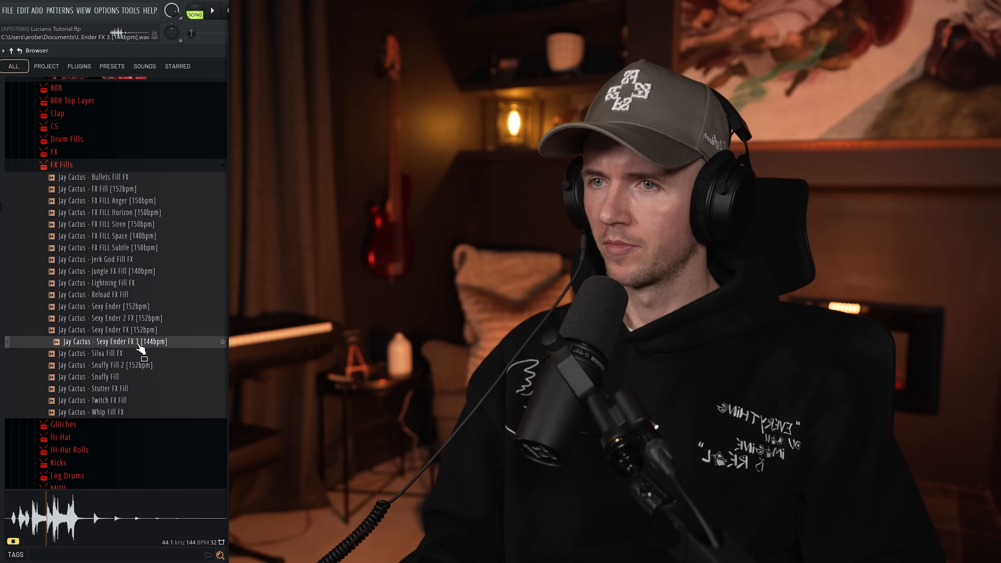
{"action": "left_click", "coordinate": [152, 308]}
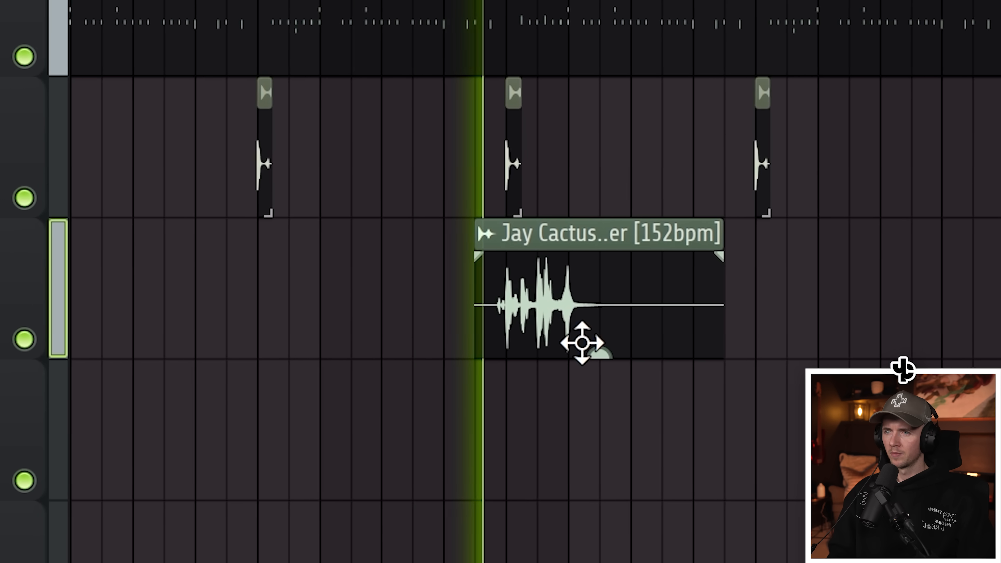
{"action": "left_click_drag", "start_coordinate": [581, 340], "coordinate": [548, 354]}
{"action": "scroll", "coordinate": [275, 329], "scroll_direction": "up", "scroll_amount": 3}
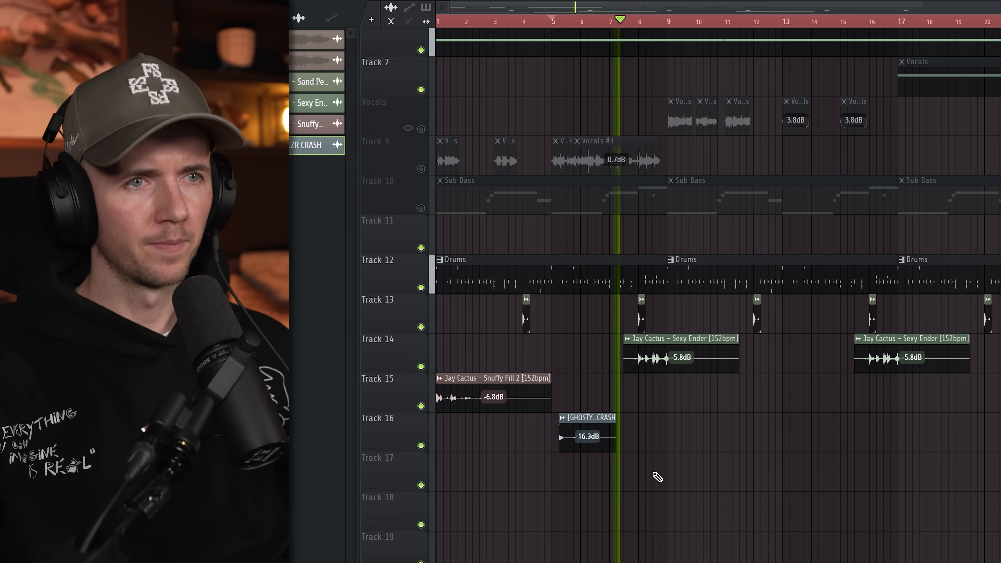
{"action": "left_click", "coordinate": [658, 387]}
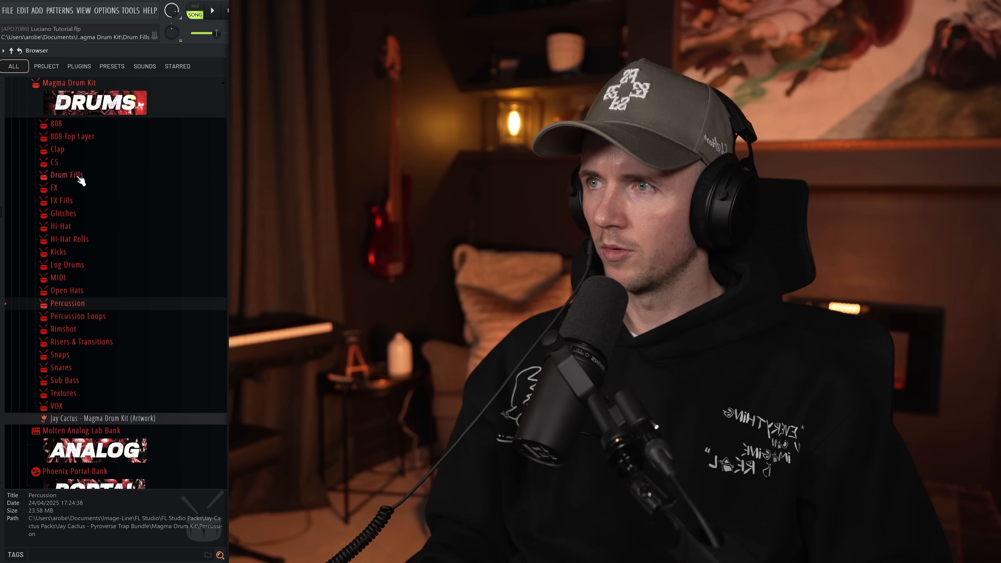
Step: Audition drum fill samples in the Magma Drum Kit's Drum Fills folder
{"action": "left_click", "coordinate": [80, 179]}
{"action": "left_click", "coordinate": [116, 388]}
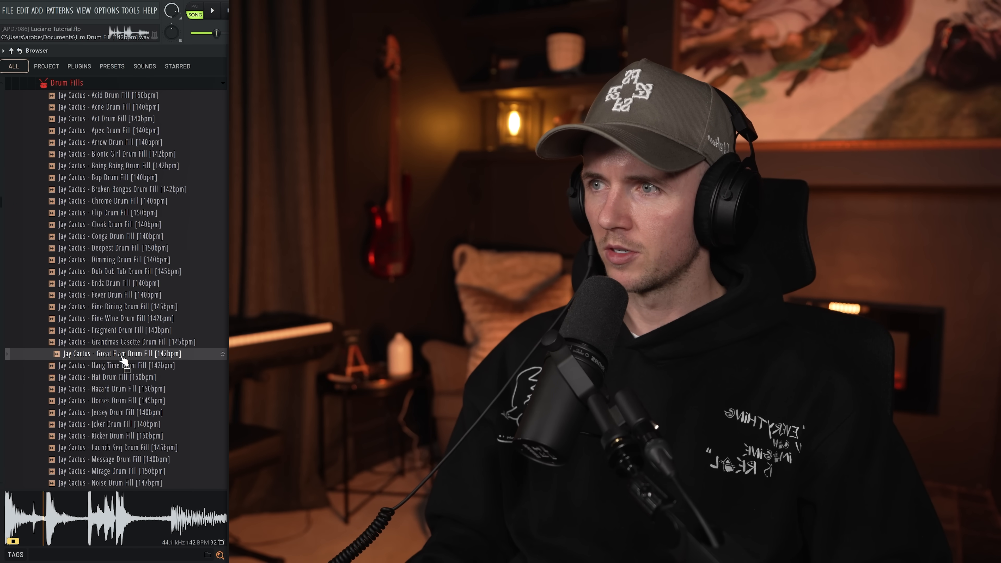
{"action": "left_click", "coordinate": [122, 424]}
{"action": "left_click", "coordinate": [120, 448]}
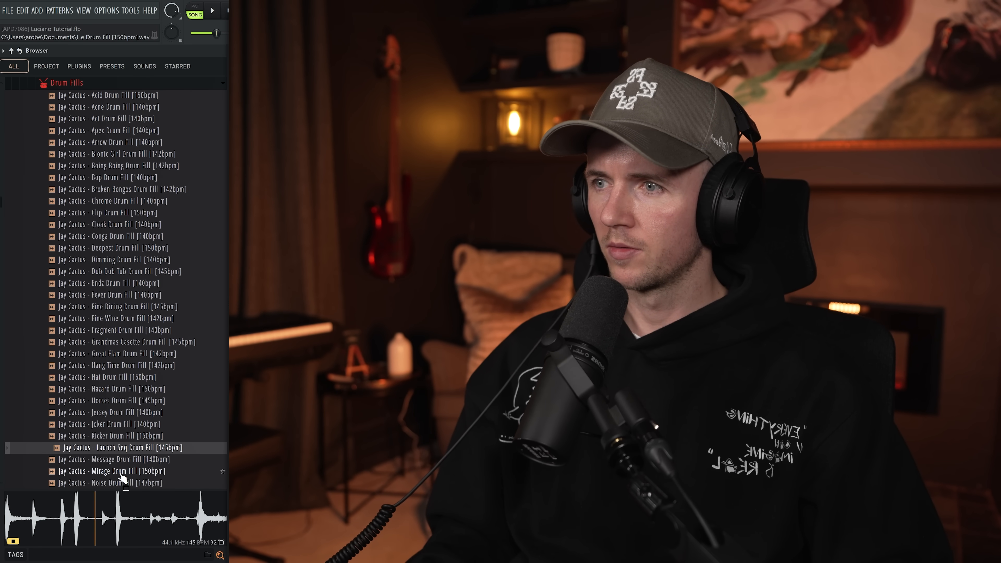
{"action": "scroll", "coordinate": [158, 276], "scroll_direction": "down", "scroll_amount": 2}
{"action": "left_click", "coordinate": [185, 106]}
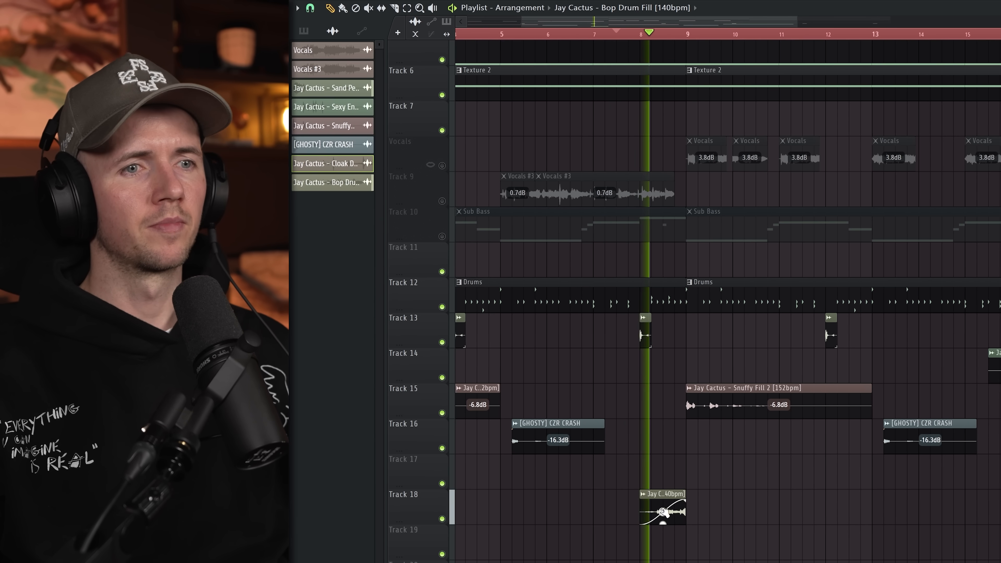
Step: Move the Bop Drum Fill clip at bar 8 up from Track 18 to Track 17 in the playlist
{"action": "scroll", "coordinate": [653, 481], "scroll_direction": "down", "scroll_amount": 5}
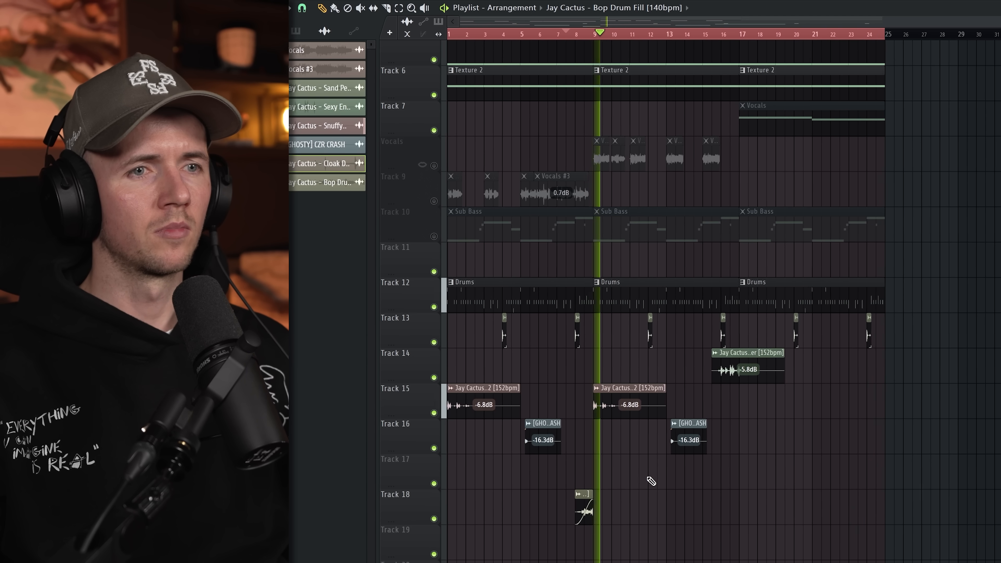
{"action": "left_click_drag", "start_coordinate": [635, 498], "coordinate": [543, 507]}
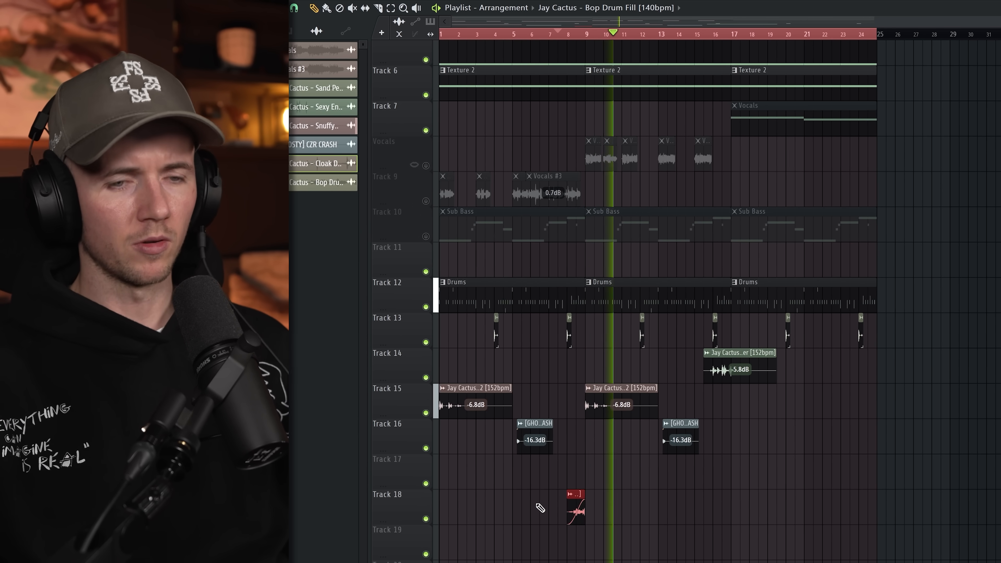
{"action": "key", "text": "shift+Up"}
{"action": "scroll", "coordinate": [537, 508], "scroll_direction": "down", "scroll_amount": 3}
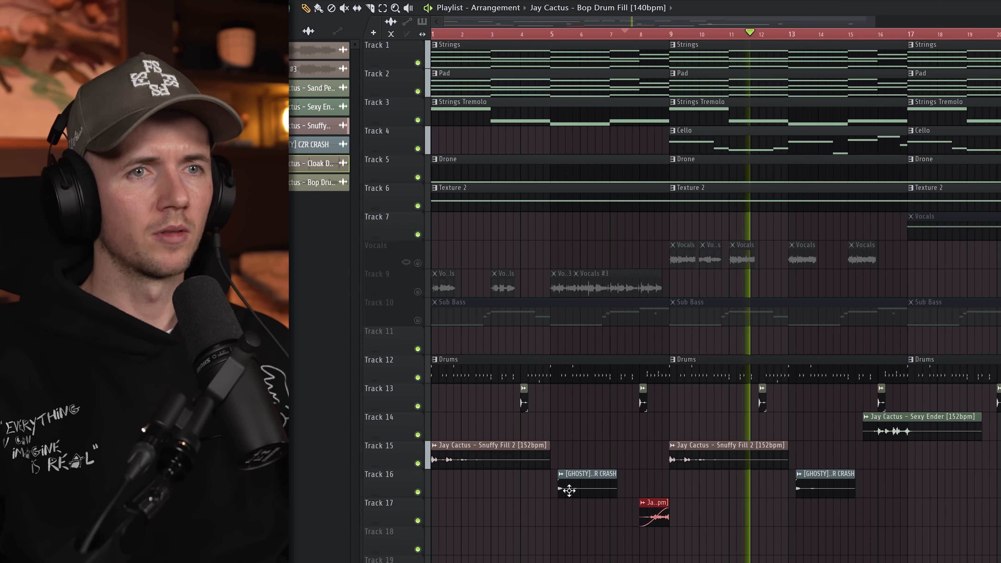
{"action": "left_click", "coordinate": [658, 530], "text": "ctrl"}
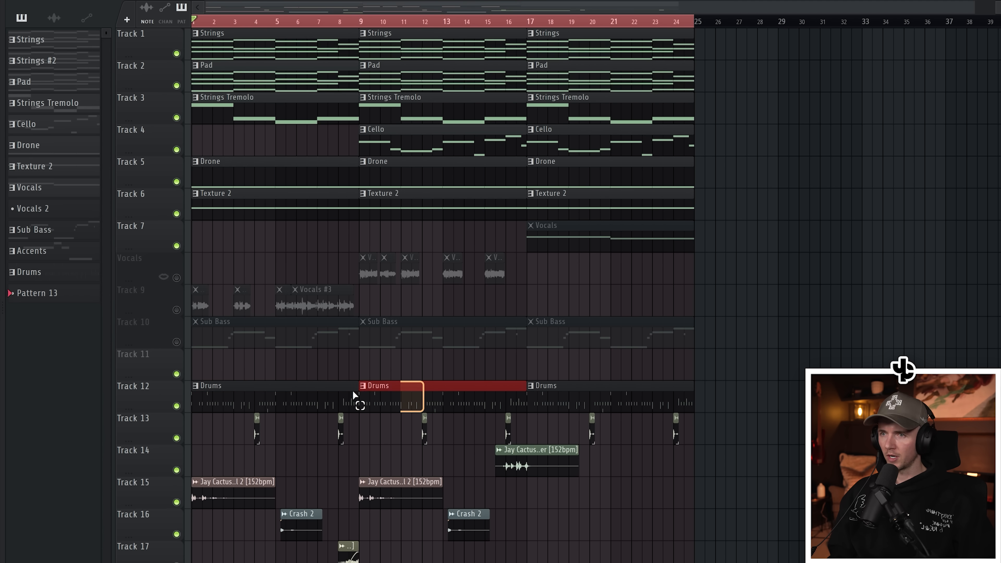
Step: Merge the first two Drums clips on Track 12 and audition the Create Log Drum sample from the Log Drums folder
{"action": "key", "text": "ctrl+g"}
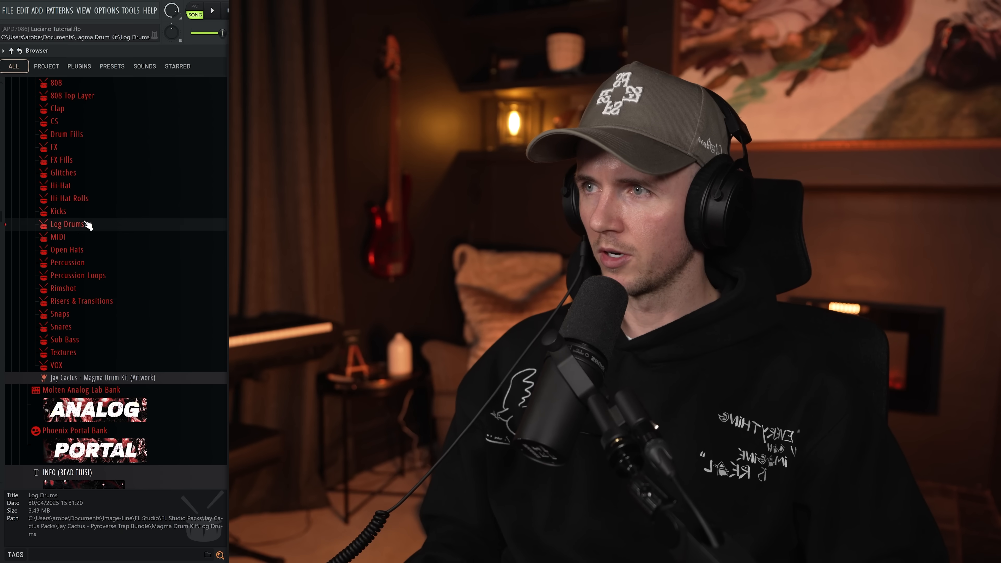
{"action": "left_click", "coordinate": [78, 224]}
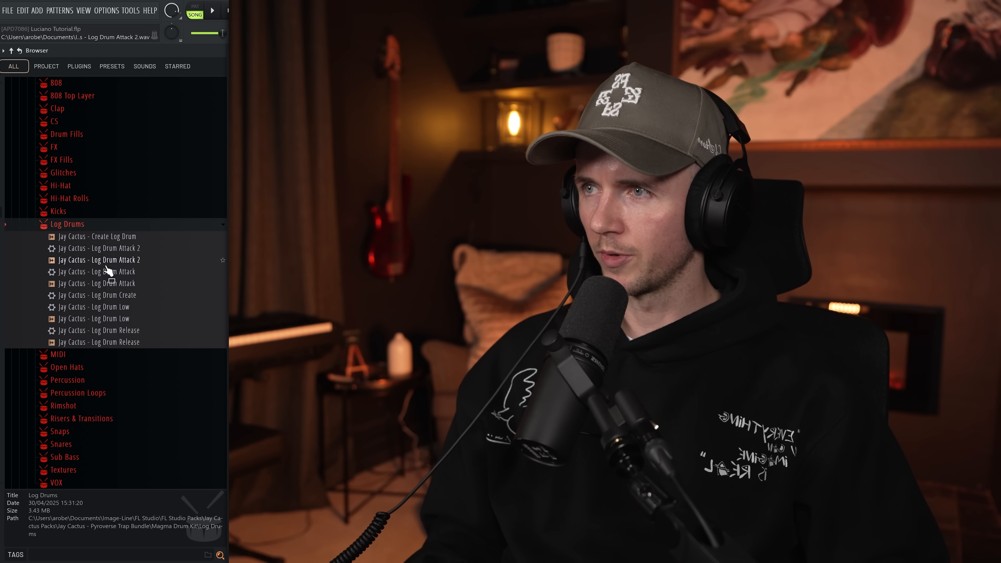
{"action": "left_click", "coordinate": [112, 237]}
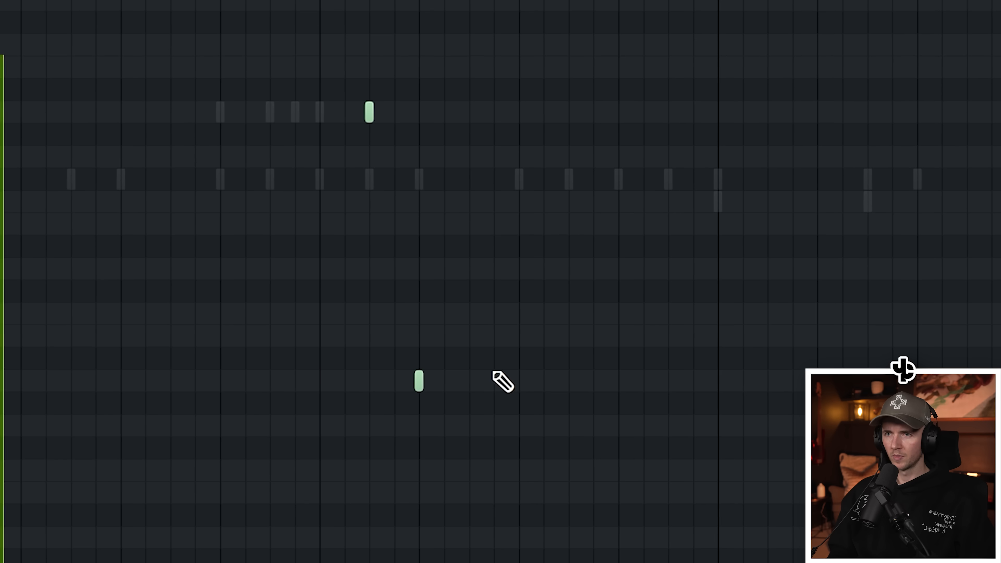
Step: Add log drum notes on D#4 in bar 10 and B4 at bar 12, and play the pattern to check them
{"action": "left_click", "coordinate": [514, 380]}
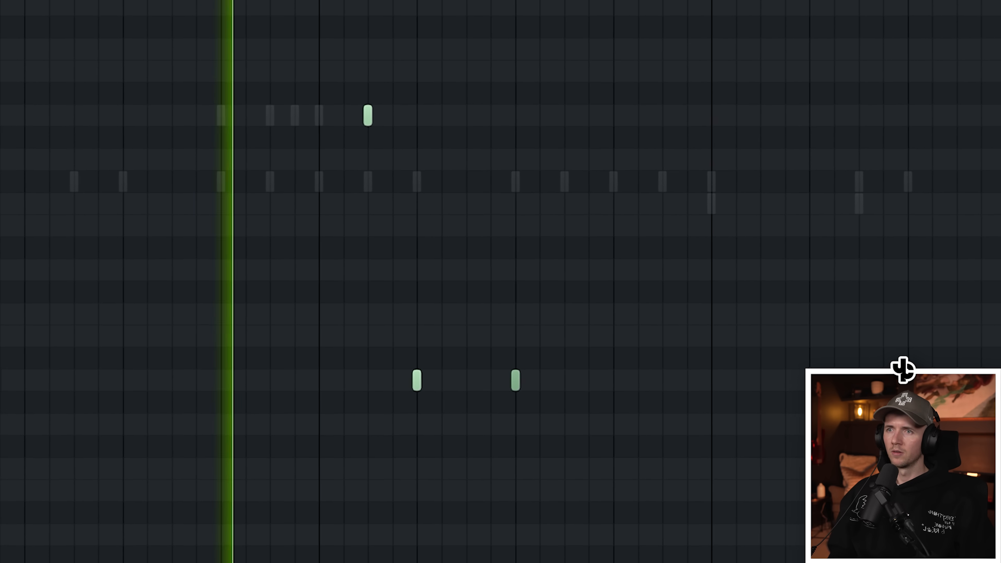
{"action": "scroll", "coordinate": [575, 477], "scroll_direction": "down", "scroll_amount": 3}
{"action": "left_click_drag", "start_coordinate": [588, 274], "coordinate": [581, 279]}
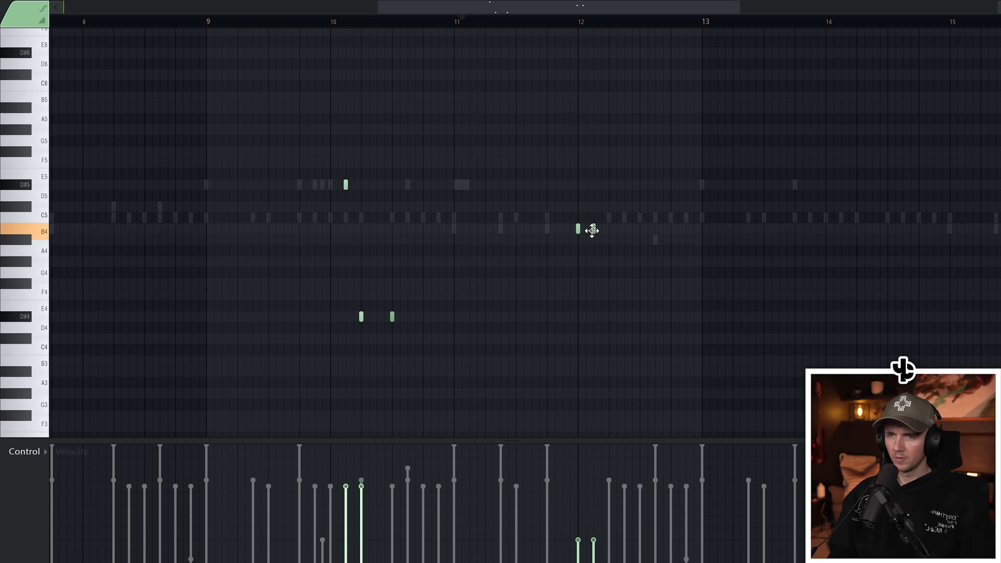
{"action": "key", "text": "space"}
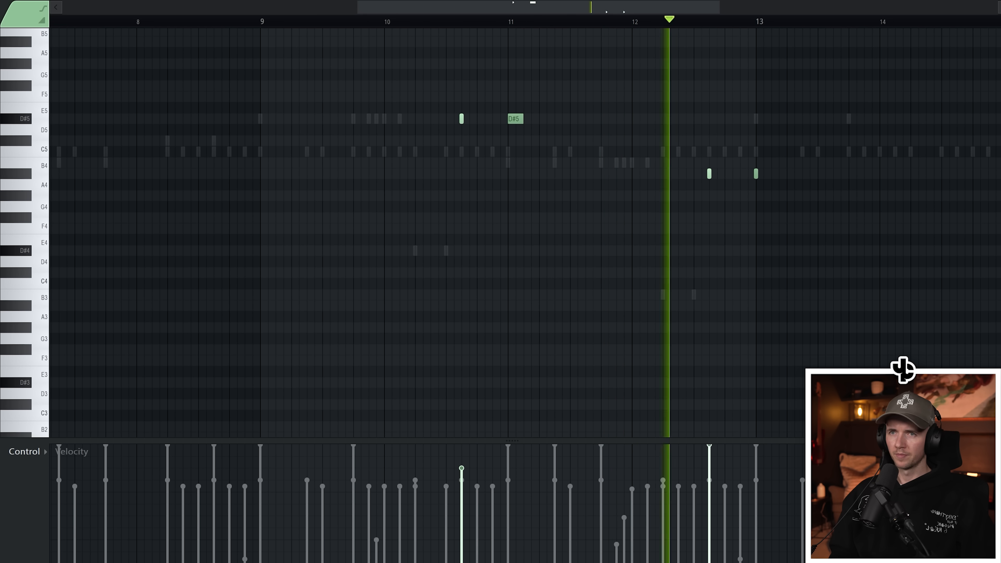
Step: Play the pattern from bar 9 and raise the second 808 note in bar 16 by about five semitones
{"action": "scroll", "coordinate": [553, 319], "scroll_direction": "down", "scroll_amount": 3}
{"action": "scroll", "coordinate": [549, 315], "scroll_direction": "up", "scroll_amount": 1}
{"action": "scroll", "coordinate": [550, 315], "scroll_direction": "down", "scroll_amount": 1}
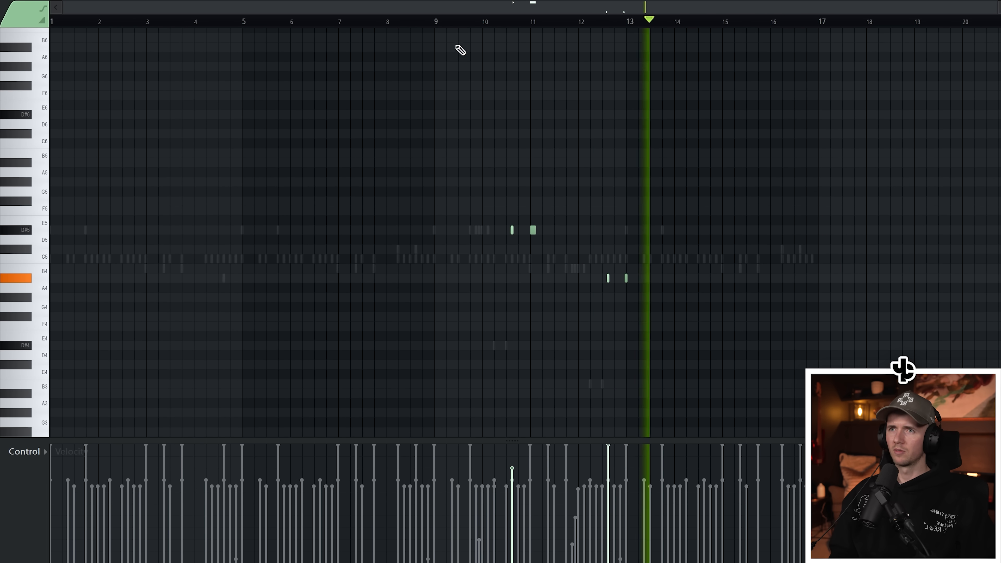
{"action": "left_click", "coordinate": [437, 21]}
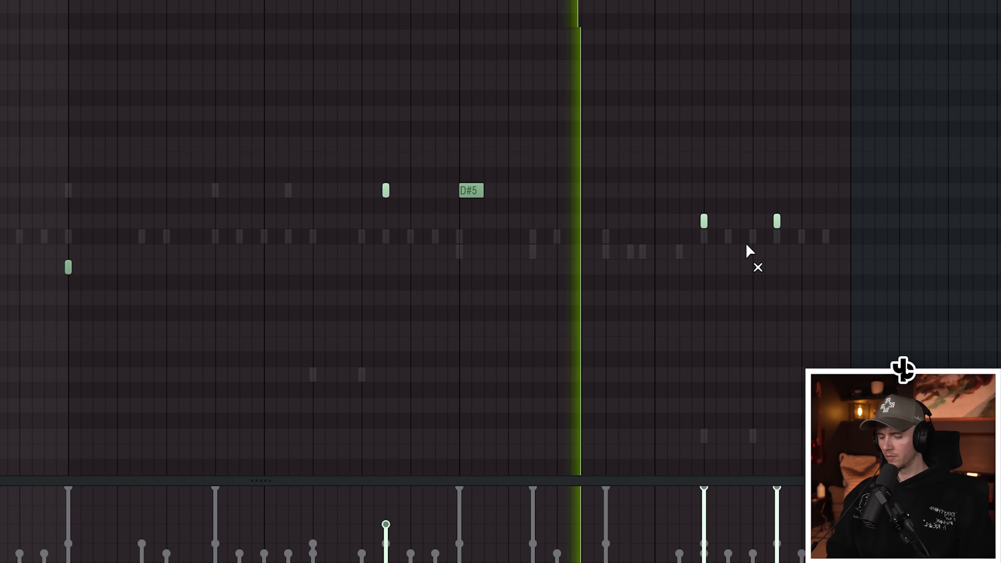
{"action": "left_click_drag", "start_coordinate": [777, 221], "coordinate": [776, 143]}
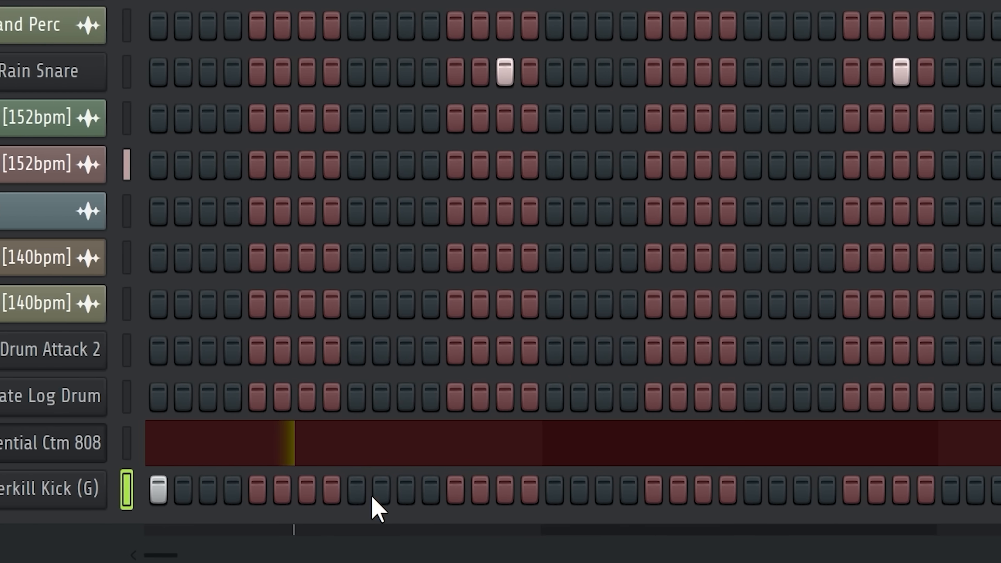
Step: Program Overkill Kick (G) hits on steps 13, 33, 39 and 45 in the channel rack
{"action": "left_click", "coordinate": [371, 493]}
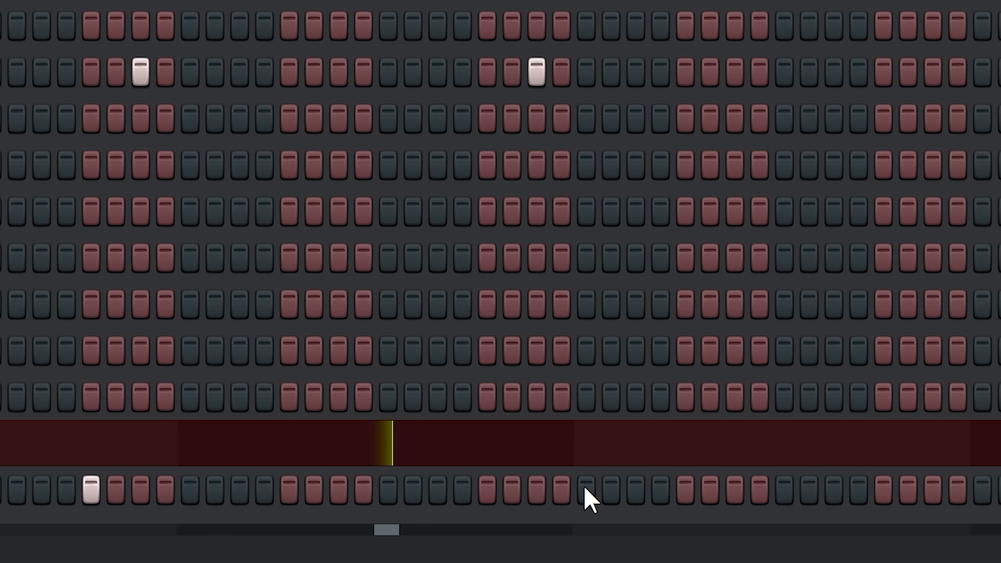
{"action": "left_click", "coordinate": [777, 463]}
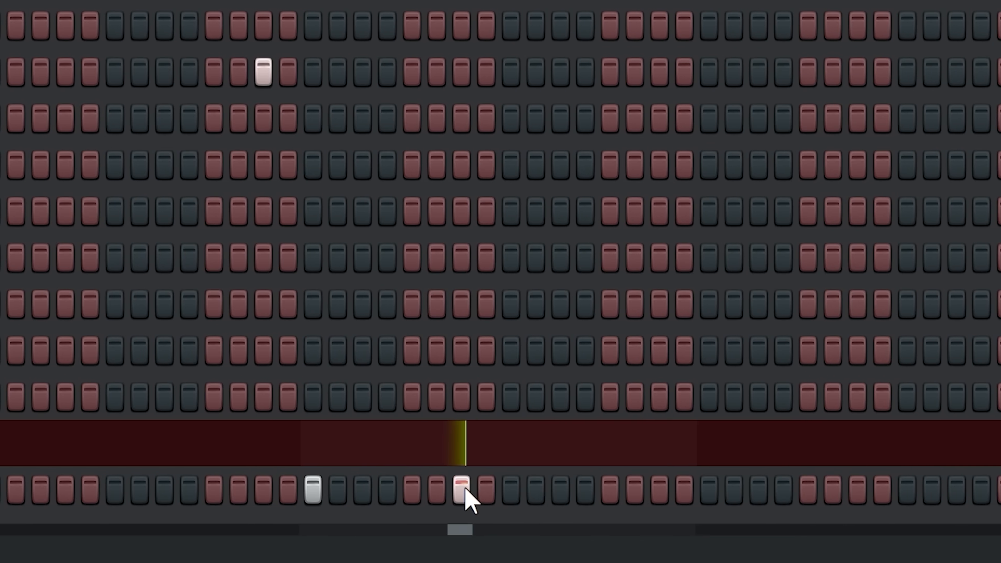
{"action": "left_click", "coordinate": [516, 488]}
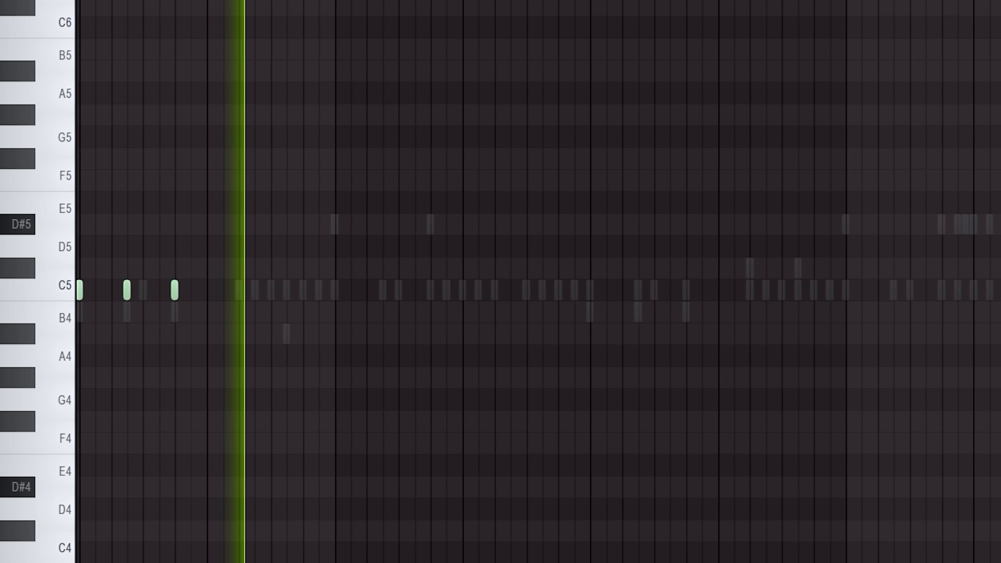
Step: Add kick notes on C5 from bar 5 to bar 8 in line with the 808 hits and select all notes
{"action": "key", "text": "ctrl+a"}
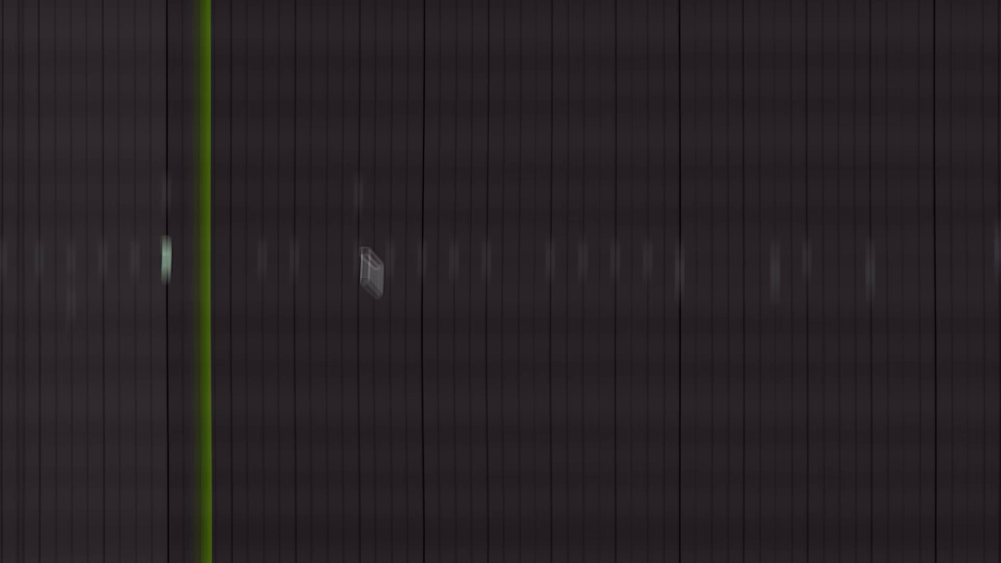
{"action": "left_click", "coordinate": [359, 259]}
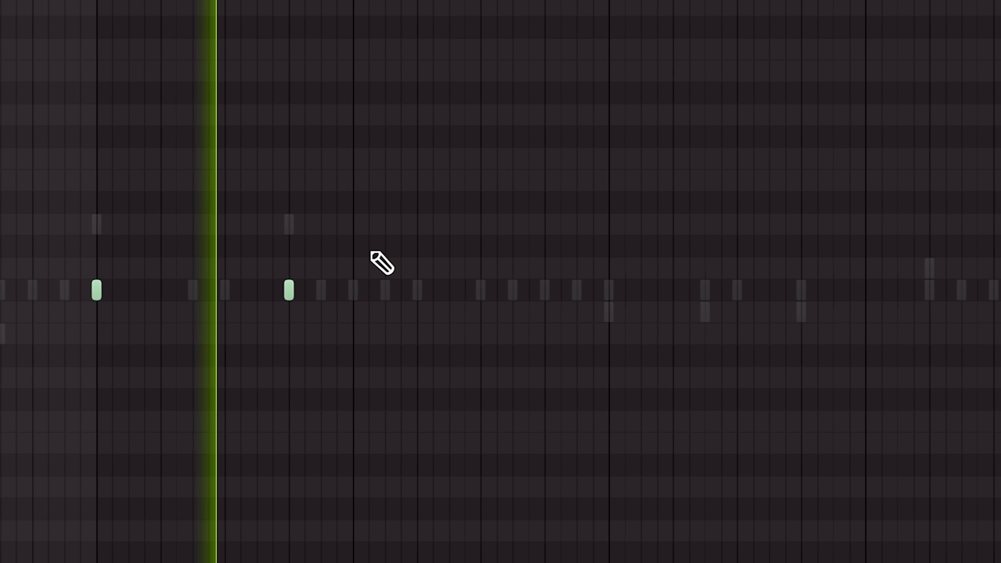
{"action": "left_click", "coordinate": [509, 287]}
{"action": "scroll", "coordinate": [515, 296], "scroll_direction": "up", "scroll_amount": 2}
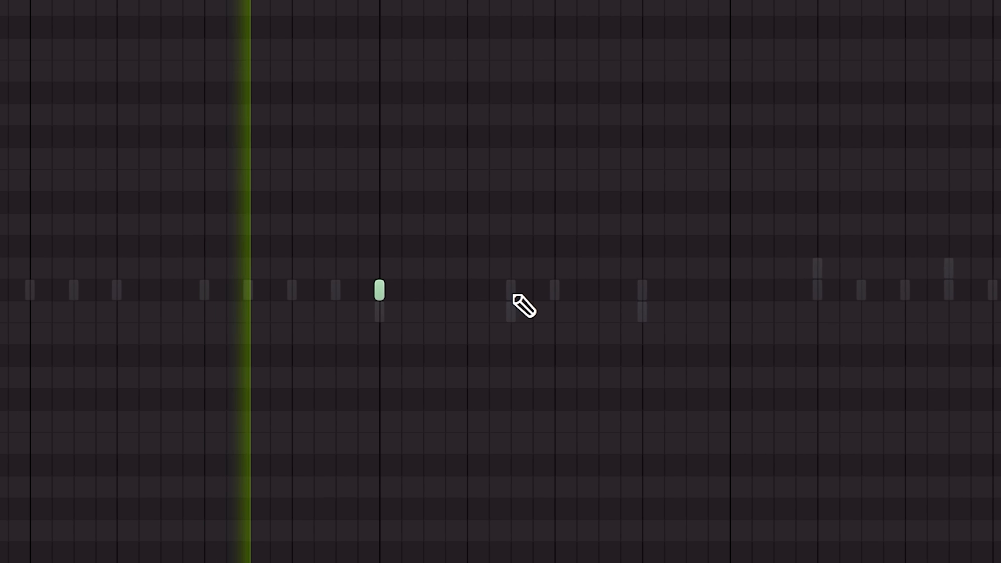
{"action": "left_click", "coordinate": [511, 293]}
{"action": "left_click", "coordinate": [643, 291]}
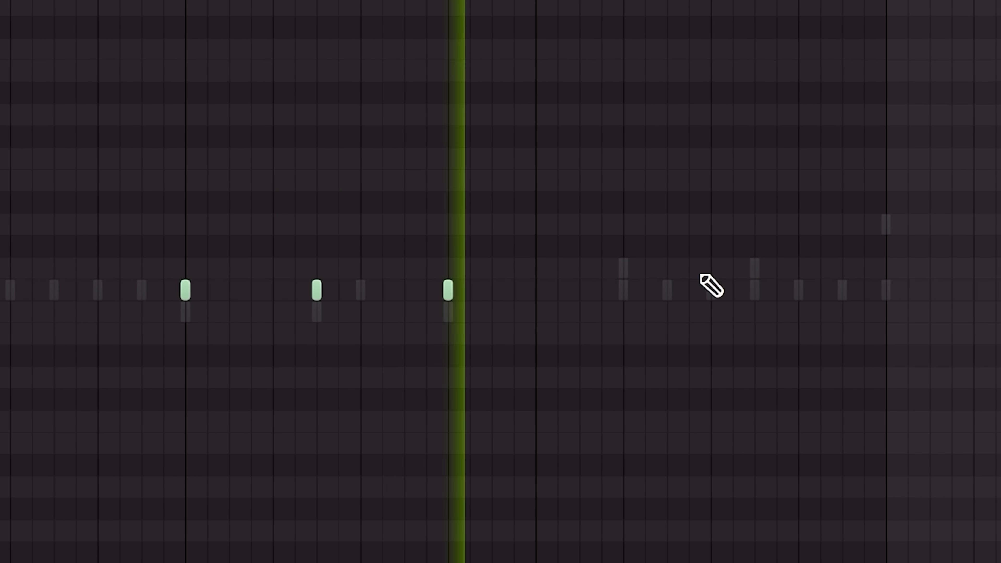
{"action": "left_click", "coordinate": [654, 291]}
{"action": "scroll", "coordinate": [689, 232], "scroll_direction": "down", "scroll_amount": 2}
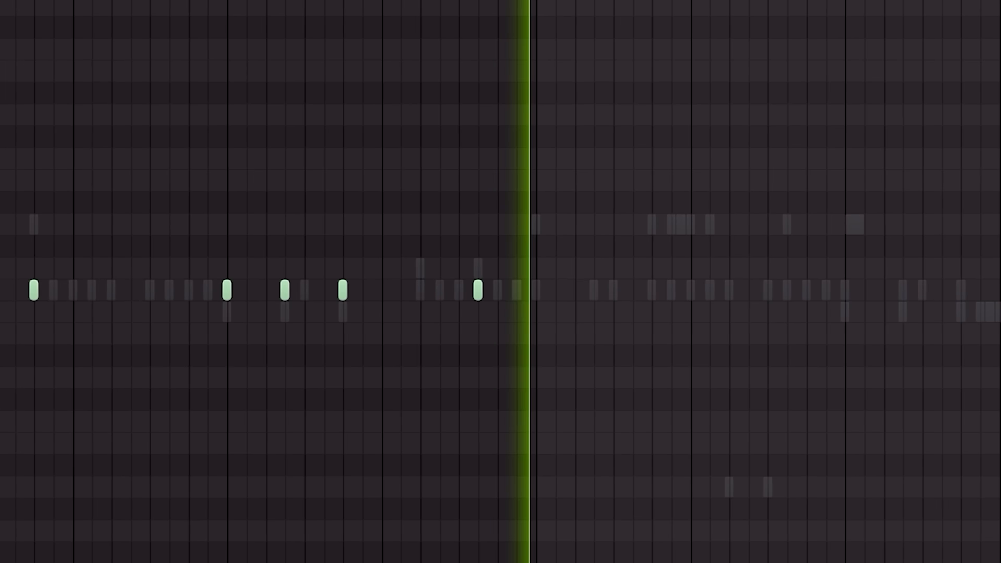
{"action": "key", "text": "ctrl+a"}
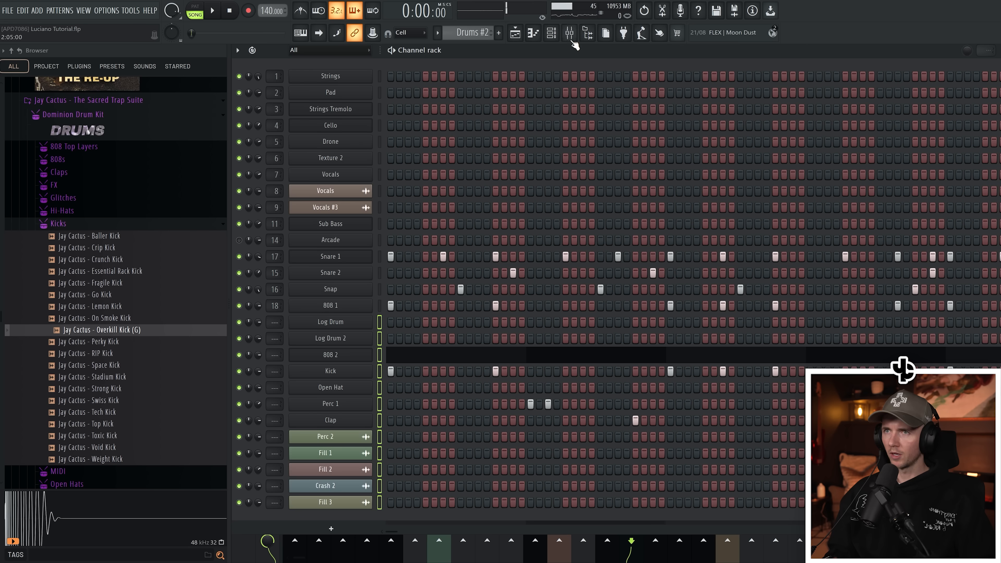
Step: Route the selected drum and fill channels to consecutive mixer tracks starting at Insert 20
{"action": "key", "text": "F9"}
{"action": "left_click", "coordinate": [744, 202]}
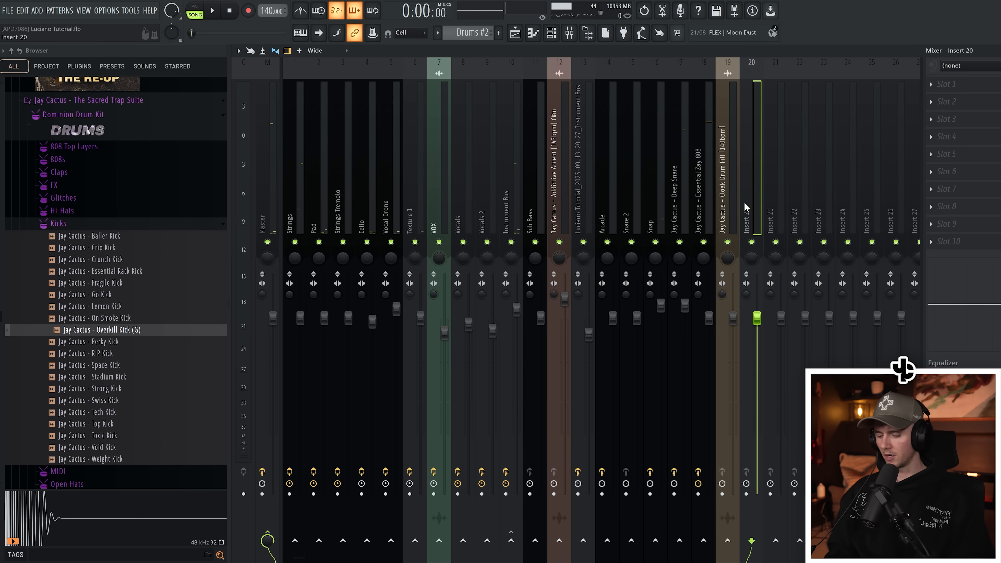
{"action": "key", "text": "ctrl+shift+l"}
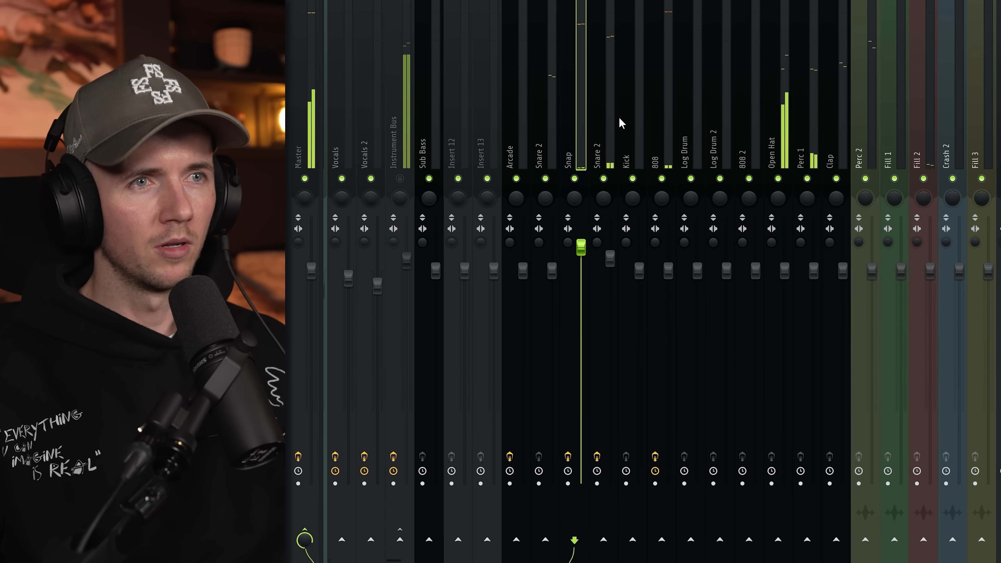
Step: Lower the Snare 2 mixer track next to Kick slightly and pan the Snare 2 track next to Arcade slightly left
{"action": "left_click", "coordinate": [620, 105]}
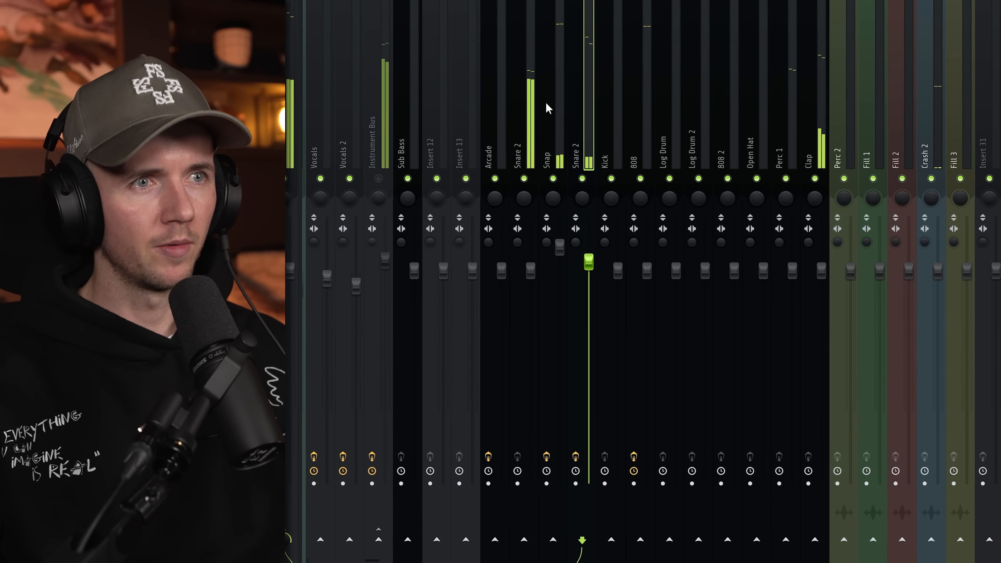
{"action": "left_click", "coordinate": [539, 105]}
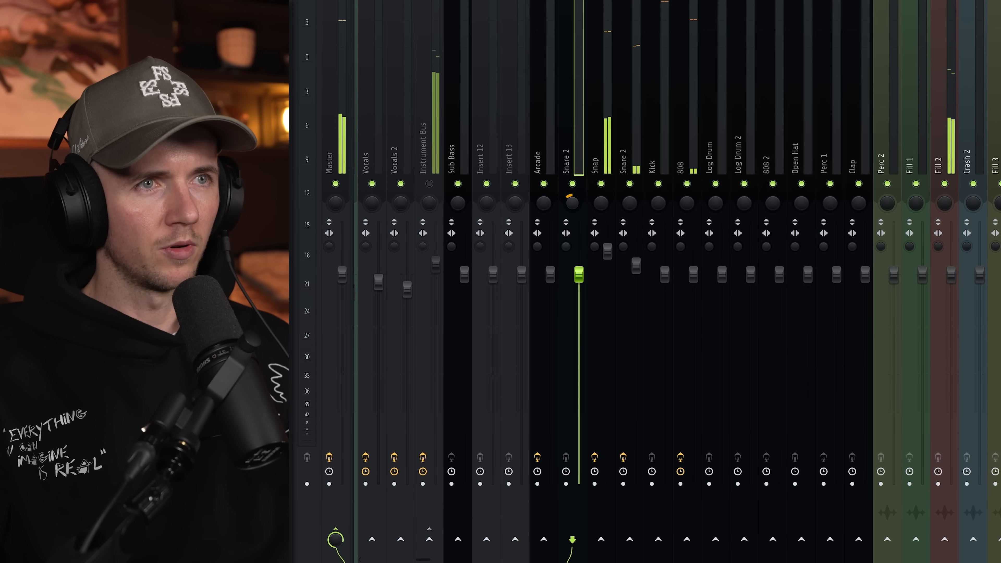
{"action": "left_click", "coordinate": [835, 135]}
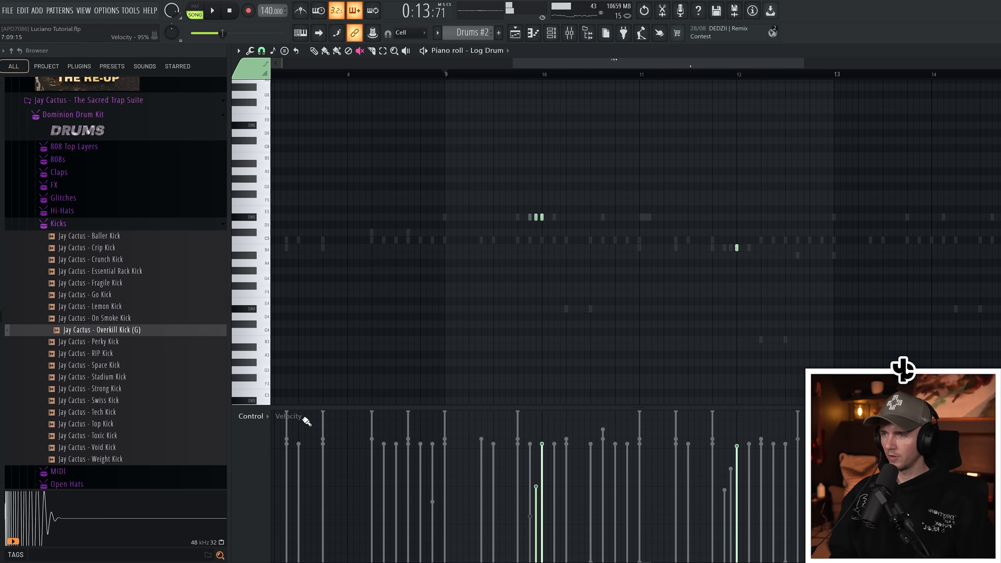
Step: Show note panning in the piano roll and pan individual log drum and 808 notes alternately left and right
{"action": "left_click", "coordinate": [253, 417]}
{"action": "left_click", "coordinate": [265, 435]}
{"action": "scroll", "coordinate": [538, 496], "scroll_direction": "up", "scroll_amount": 2}
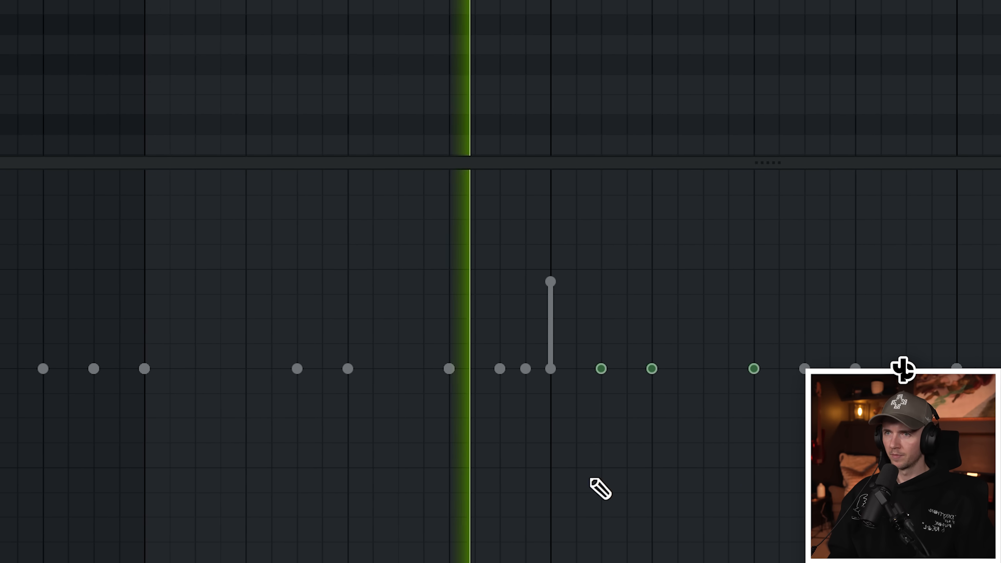
{"action": "left_click", "coordinate": [484, 492]}
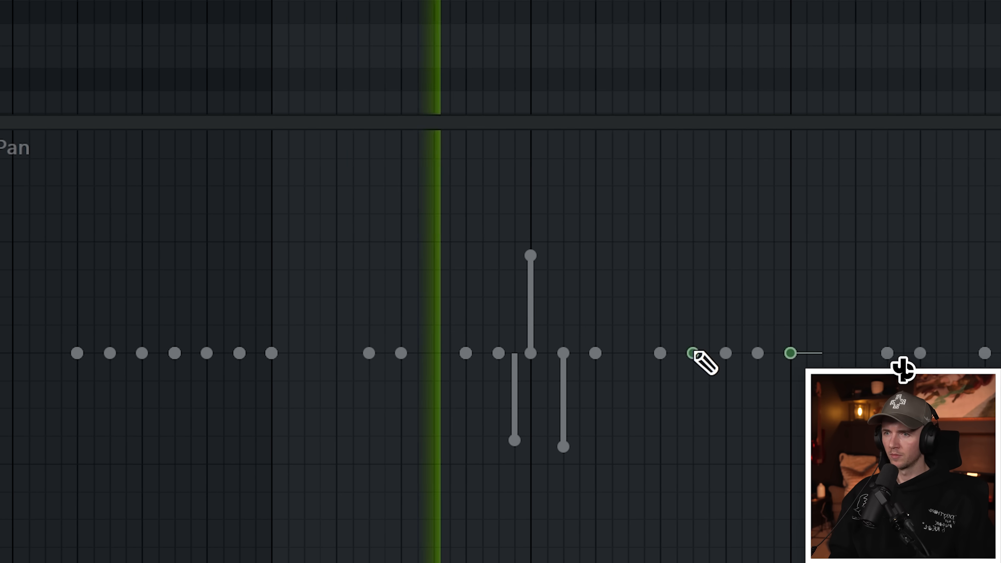
{"action": "left_click", "coordinate": [624, 292]}
{"action": "left_click_drag", "start_coordinate": [620, 294], "coordinate": [623, 260]}
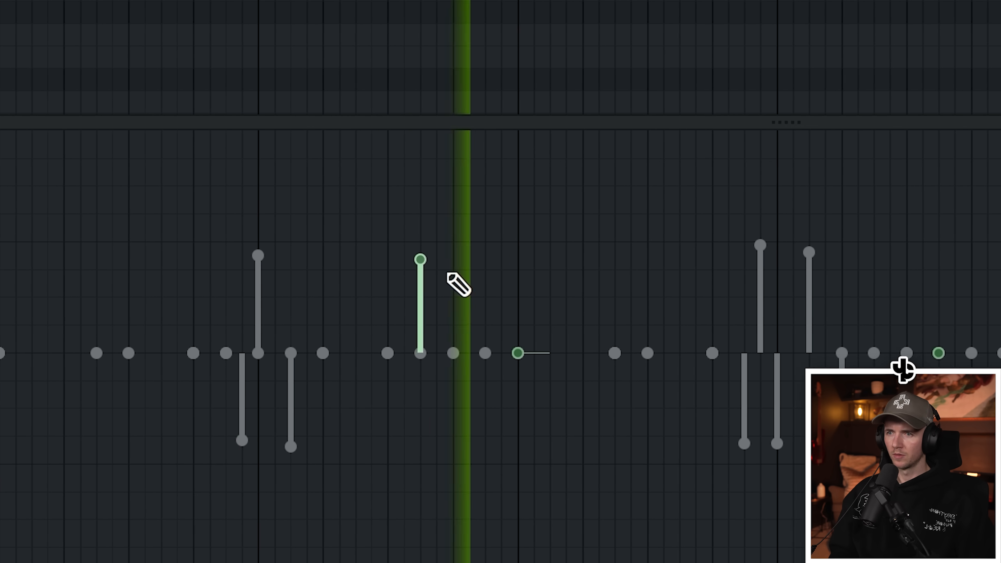
{"action": "left_click_drag", "start_coordinate": [870, 353], "coordinate": [871, 430]}
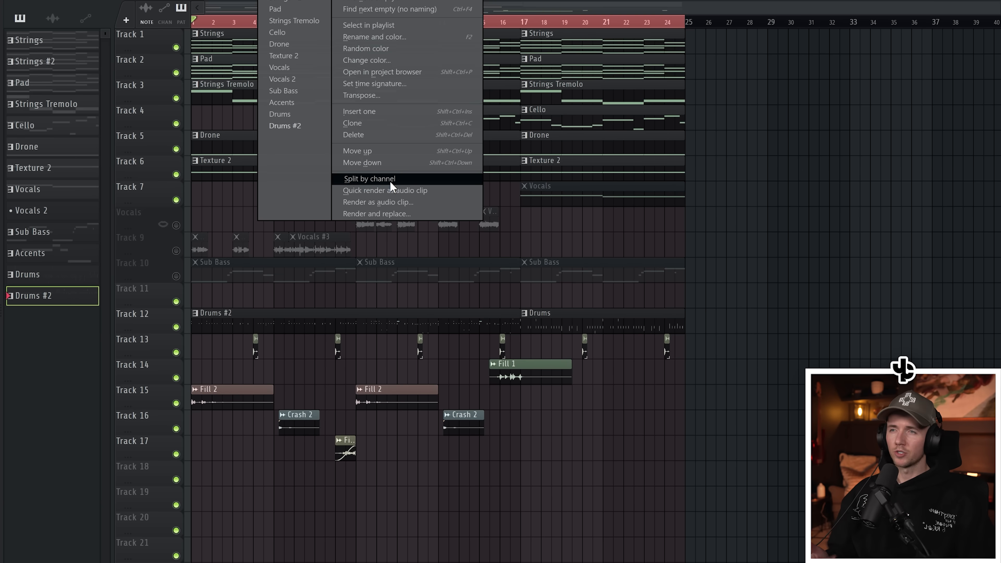
Step: Split the Drums #2 pattern by channel and copy the vocal chops into the intro starting at bar 1
{"action": "left_click", "coordinate": [390, 181]}
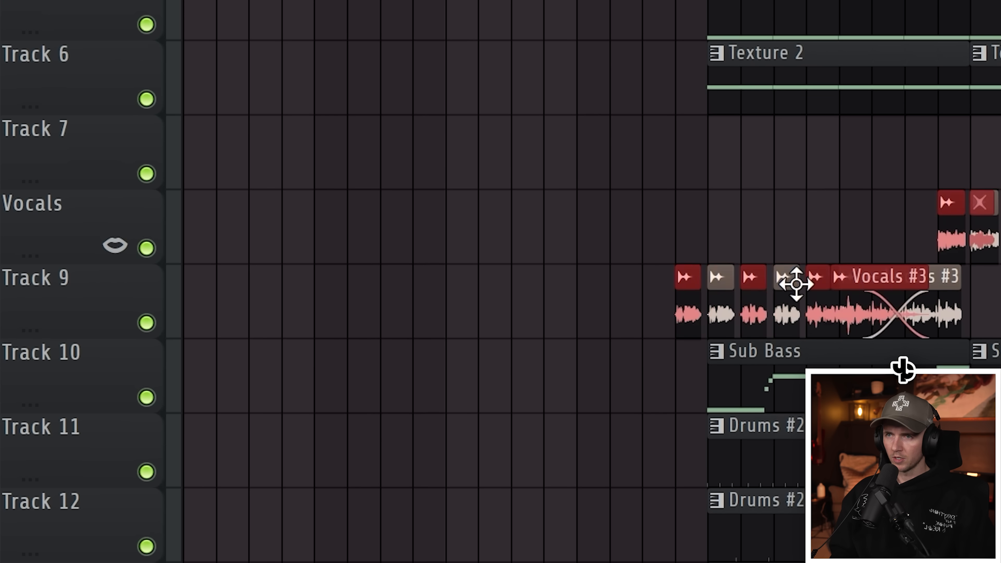
{"action": "left_click_drag", "start_coordinate": [796, 284], "coordinate": [312, 267]}
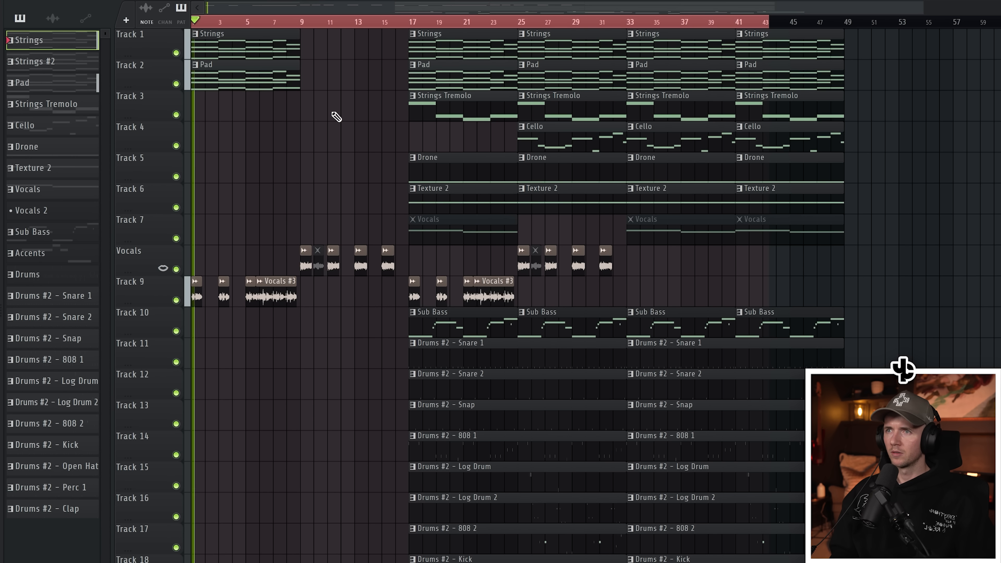
Step: Duplicate the intro's Strings and Pad clips on Tracks 1 and 2 to bar 9
{"action": "left_click_drag", "start_coordinate": [335, 113], "coordinate": [349, 42]}
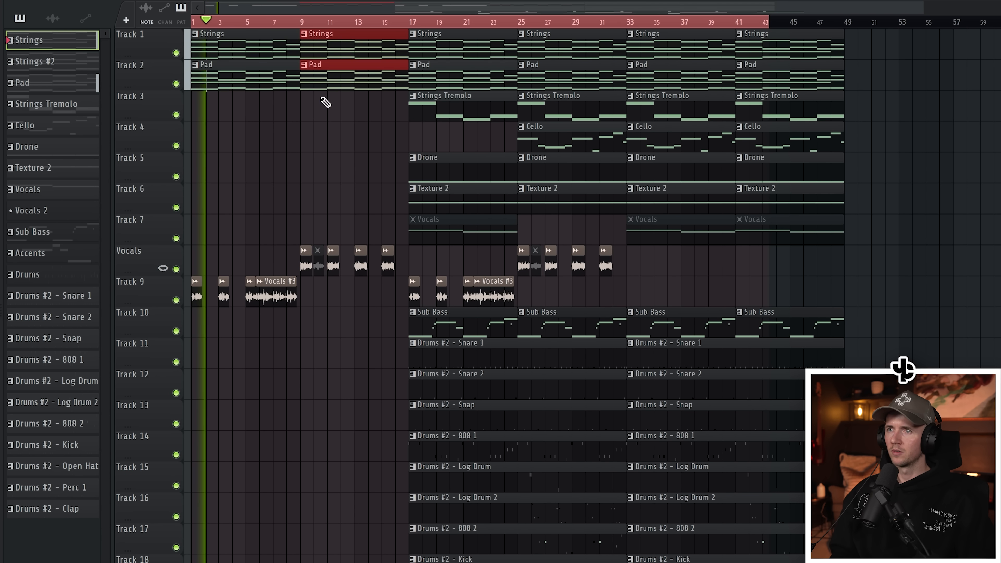
{"action": "left_click", "coordinate": [325, 104], "text": "ctrl"}
{"action": "scroll", "coordinate": [422, 240], "scroll_direction": "down", "scroll_amount": 3}
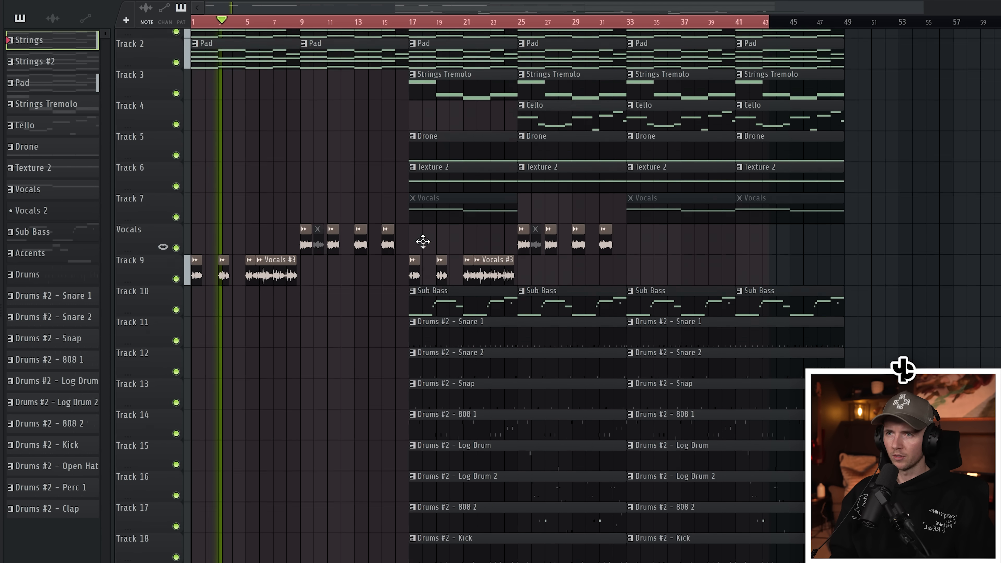
Step: Copy the Sub Bass, Snare 1, Snare 2 and Snap clips from bar 17 to bar 9
{"action": "left_click_drag", "start_coordinate": [496, 224], "coordinate": [393, 228]}
{"action": "scroll", "coordinate": [490, 233], "scroll_direction": "down", "scroll_amount": 1}
{"action": "left_click_drag", "start_coordinate": [883, 253], "coordinate": [854, 399]}
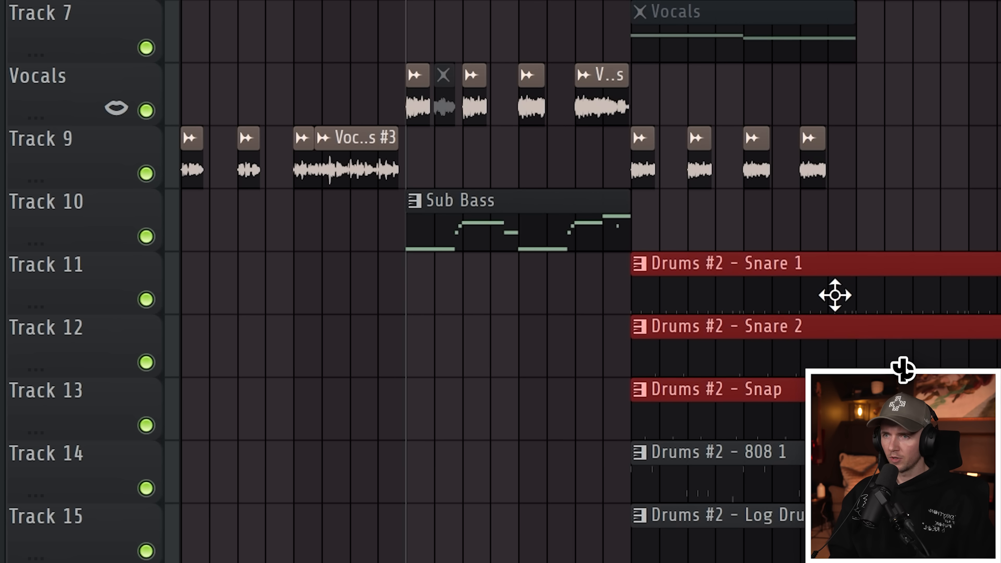
{"action": "left_click_drag", "start_coordinate": [835, 295], "coordinate": [388, 295]}
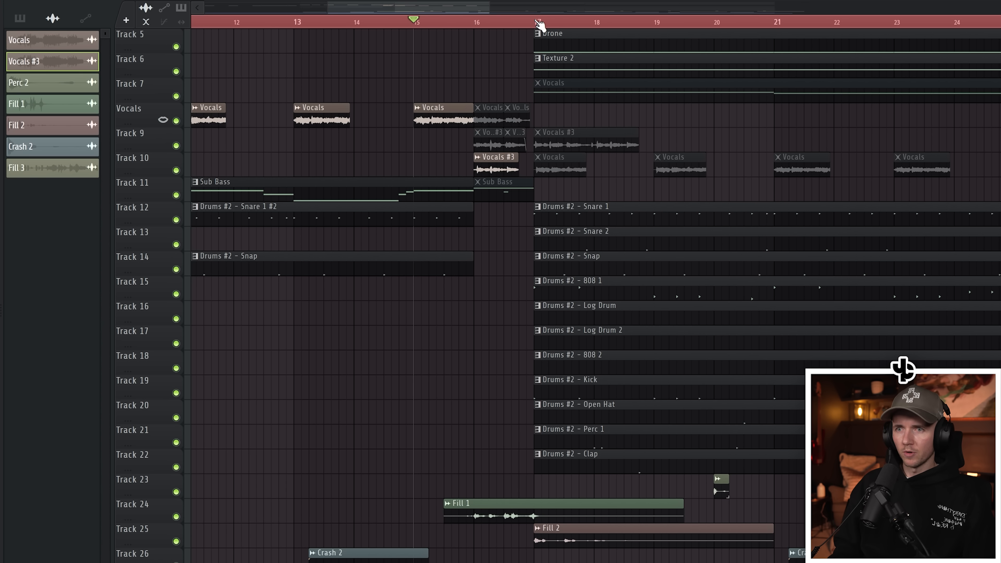
Step: Trim the drop's drum clips so Snare 2 and Kick start at bar 25 and Perc 1 and Clap at bar 21
{"action": "scroll", "coordinate": [460, 415], "scroll_direction": "down", "scroll_amount": 4}
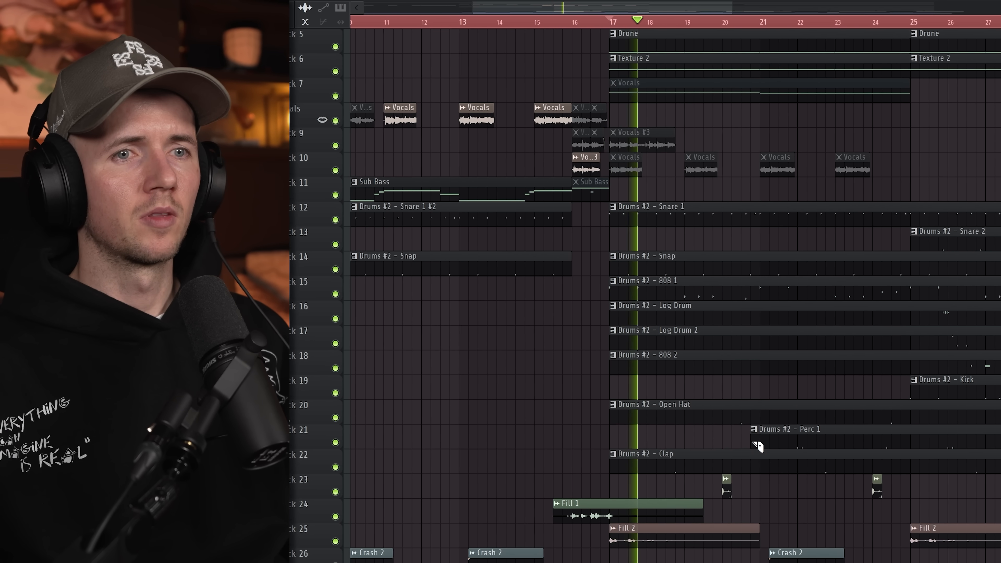
{"action": "scroll", "coordinate": [753, 471], "scroll_direction": "down", "scroll_amount": 4}
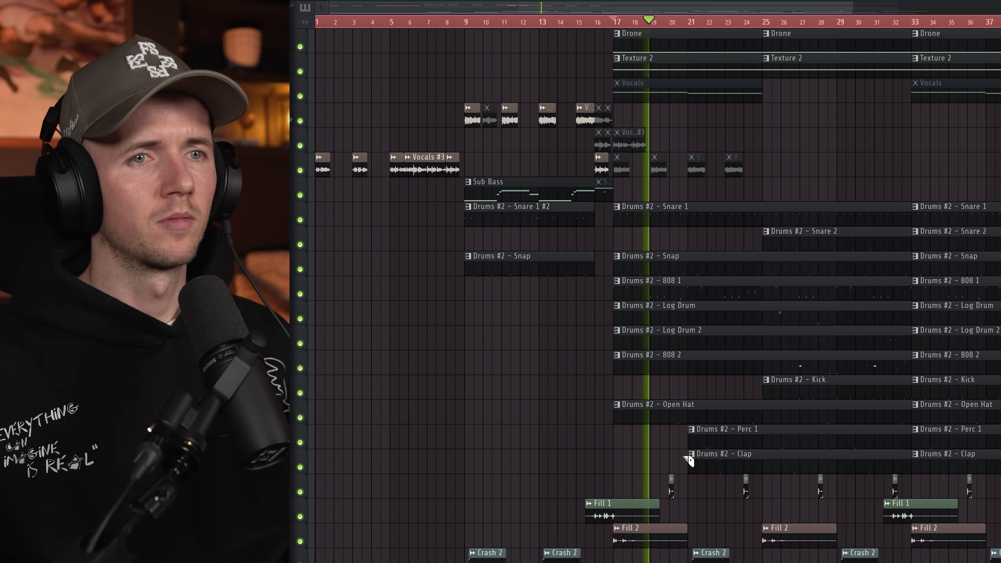